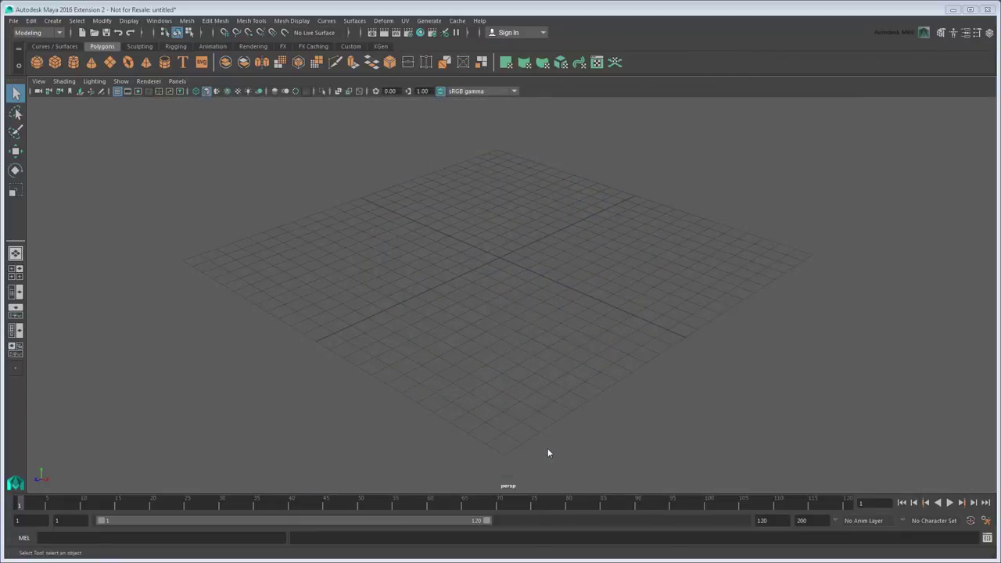
Step: Check in the Plug-in Manager that the MASH.mll plug-in is loaded and set to auto load
{"action": "left_click", "coordinate": [159, 20]}
{"action": "mouse_move", "coordinate": [190, 100]}
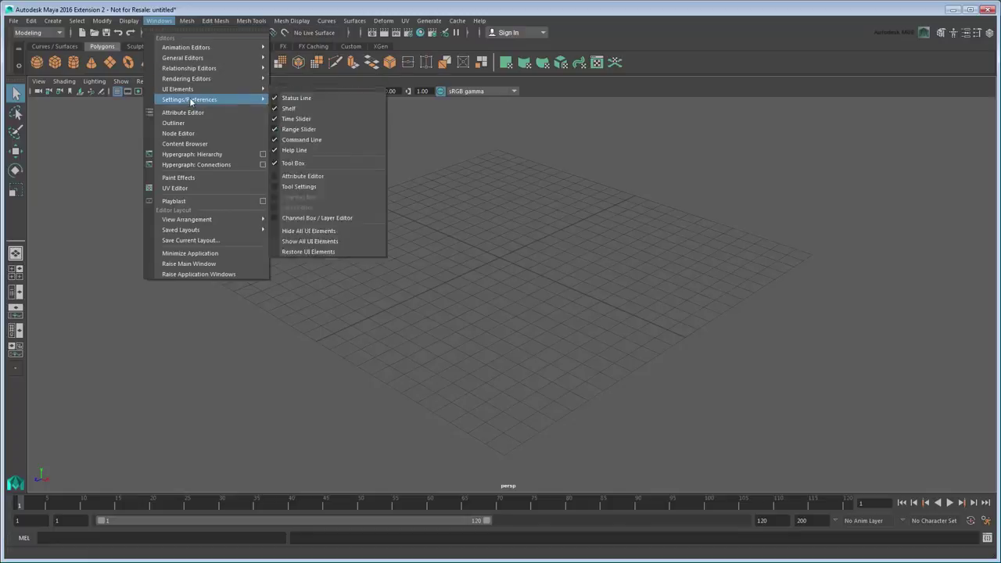
{"action": "left_click", "coordinate": [371, 197]}
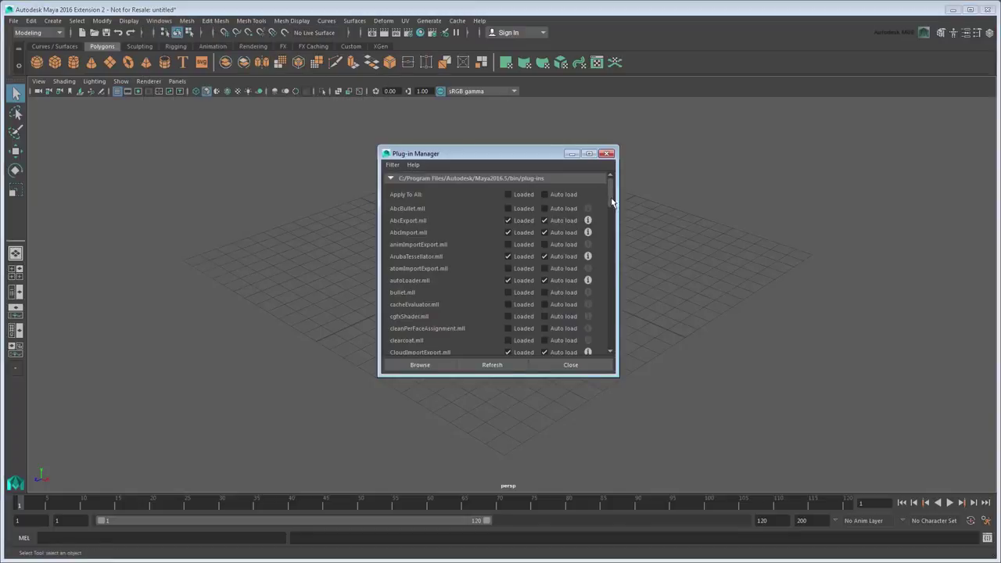
{"action": "left_click_drag", "start_coordinate": [613, 202], "coordinate": [613, 293]}
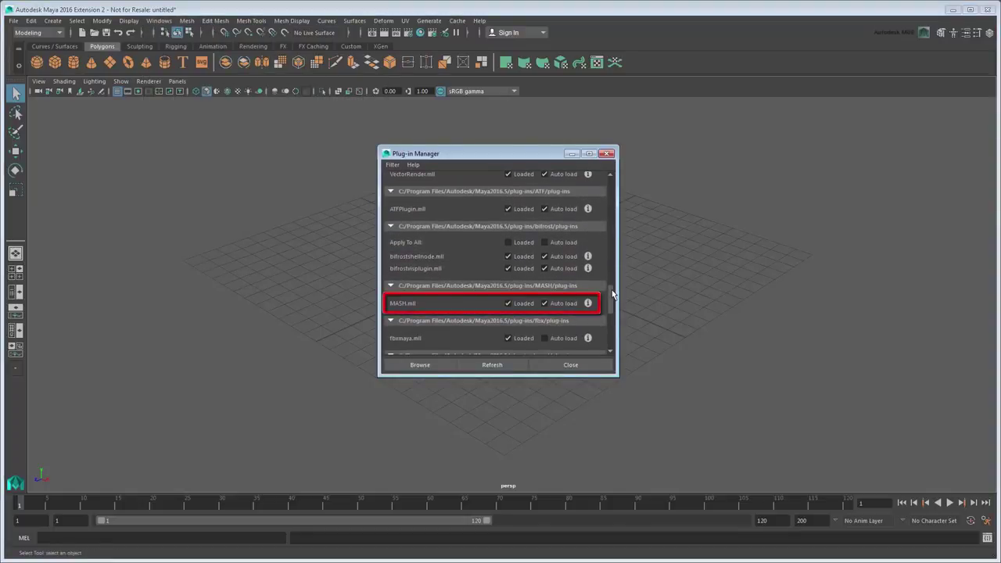
{"action": "left_click", "coordinate": [591, 365]}
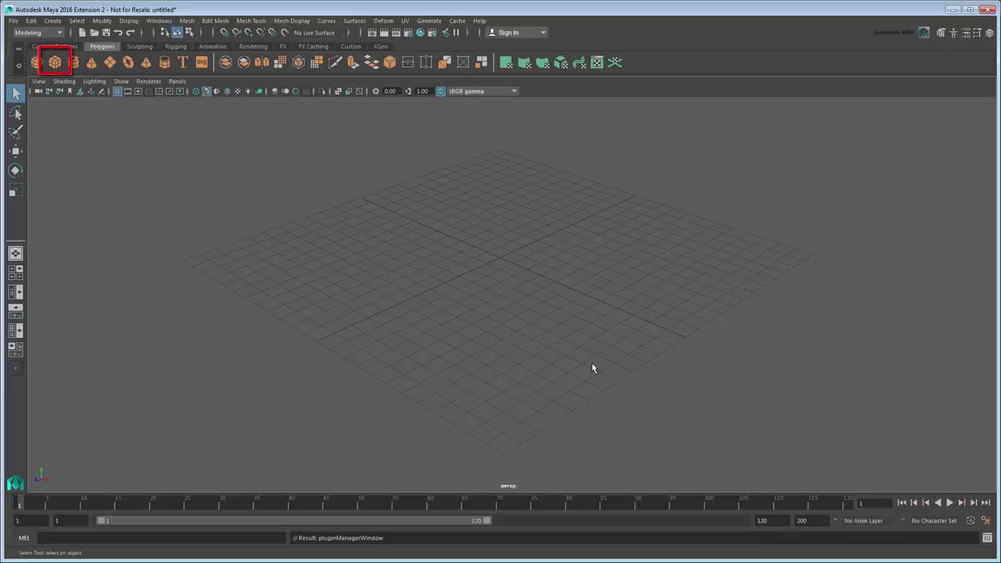
Step: Create a polygon cube and build a MASH network from it with the Mesh geometry type
{"action": "left_click", "coordinate": [55, 64]}
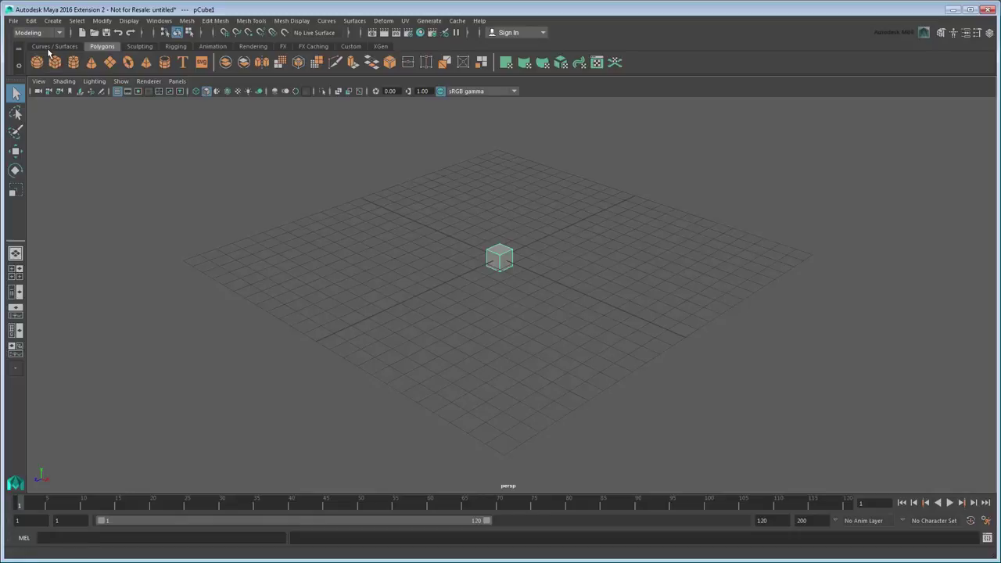
{"action": "left_click", "coordinate": [53, 20]}
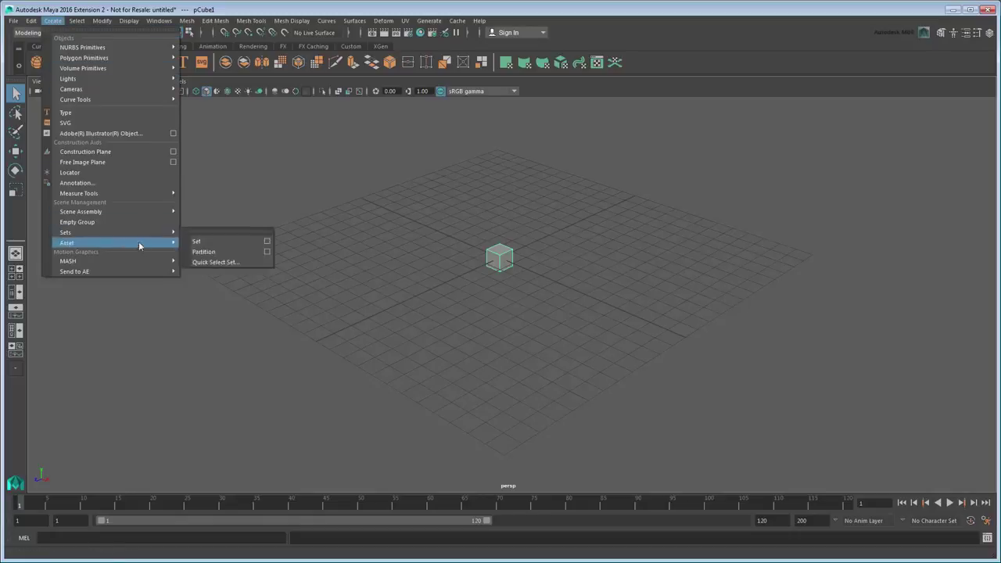
{"action": "mouse_move", "coordinate": [148, 261]}
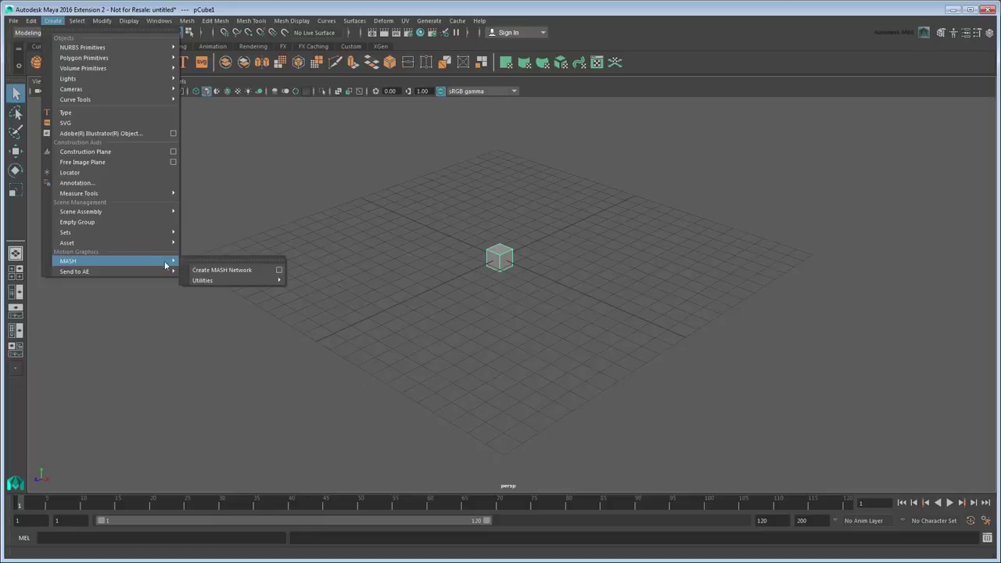
{"action": "left_click", "coordinate": [279, 270]}
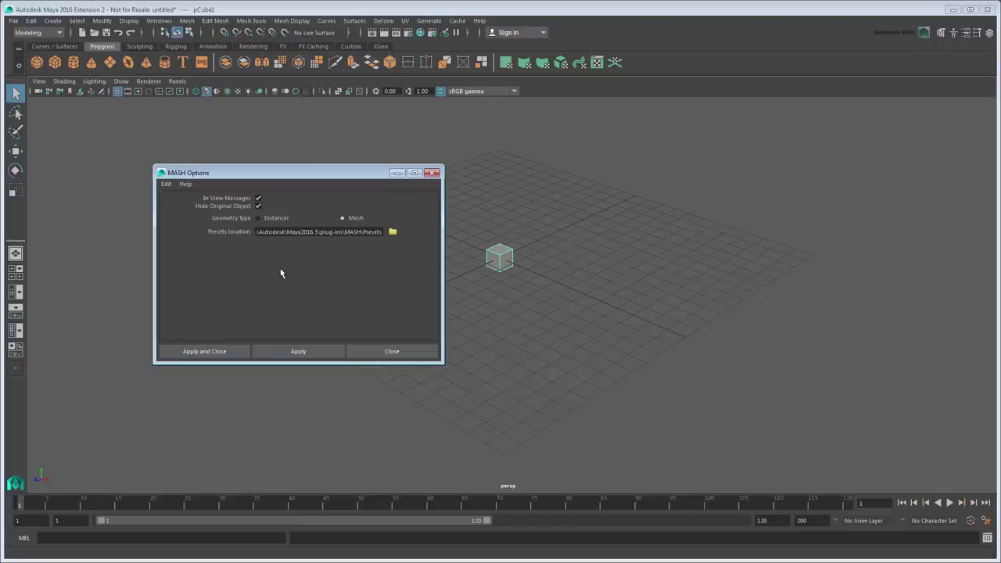
{"action": "left_click", "coordinate": [229, 351]}
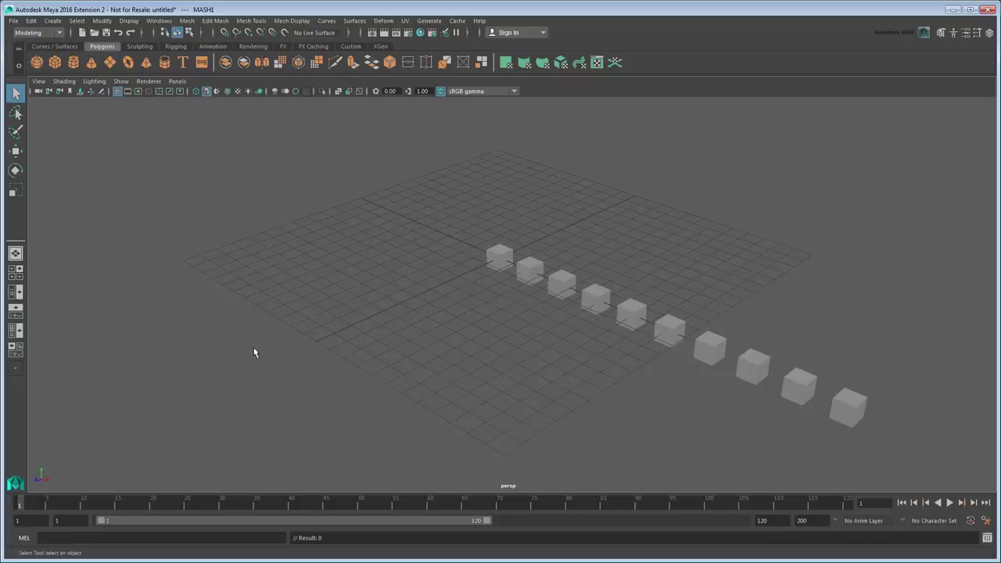
Step: Show the Outliner beside the perspective view and display the Attribute Editor for the MASH network
{"action": "left_click_drag", "start_coordinate": [253, 348], "coordinate": [404, 327], "text": "alt"}
{"action": "middle_click_drag", "start_coordinate": [404, 326], "coordinate": [289, 348], "text": "alt"}
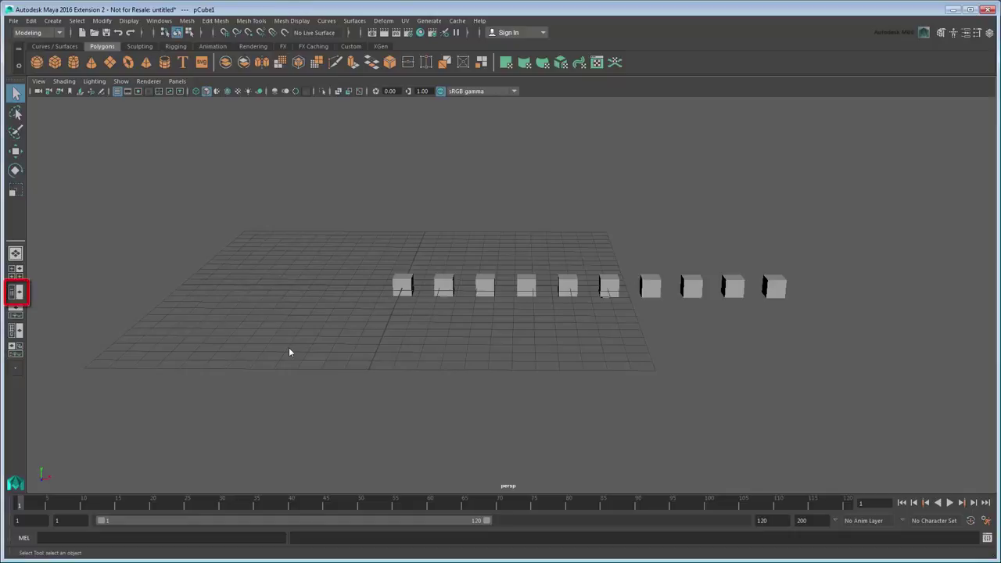
{"action": "left_click", "coordinate": [19, 294]}
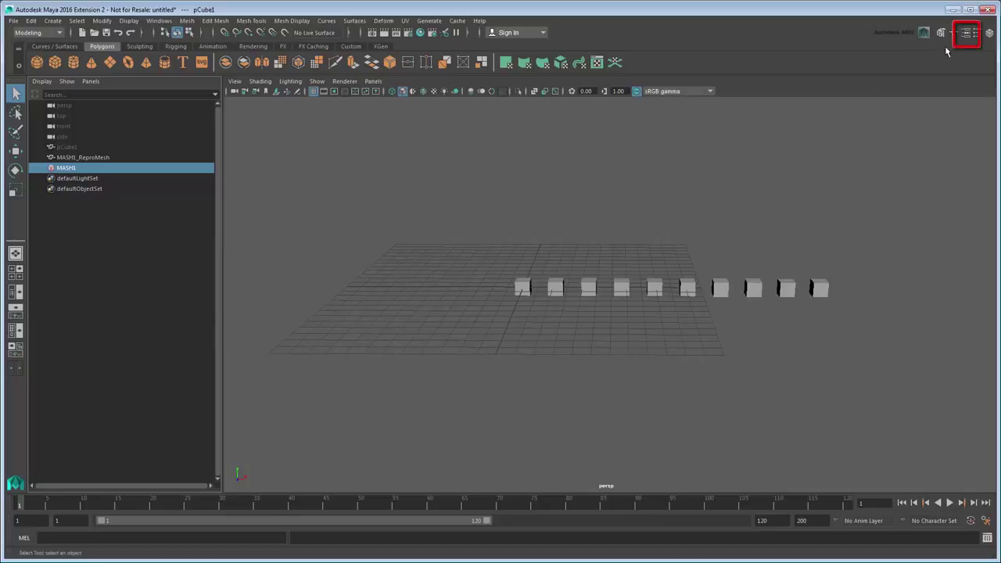
{"action": "left_click", "coordinate": [966, 33]}
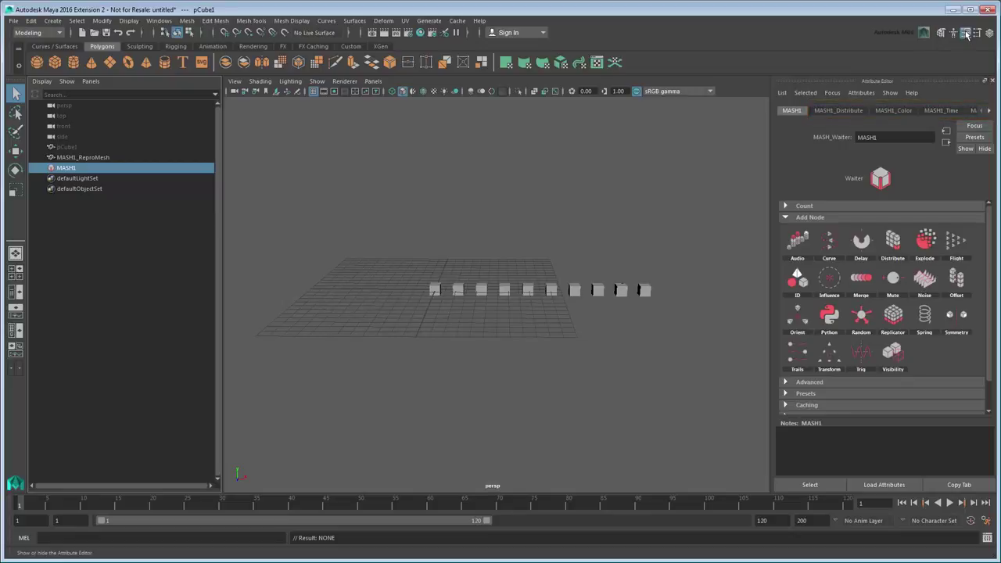
Step: In MASH1_Distribute, set 12 points, Distance X/Y/Z to about 25.3, 12.1 and 5.3, Scale X to about 3.1 and Rotate Z to about 181
{"action": "left_click", "coordinate": [850, 112]}
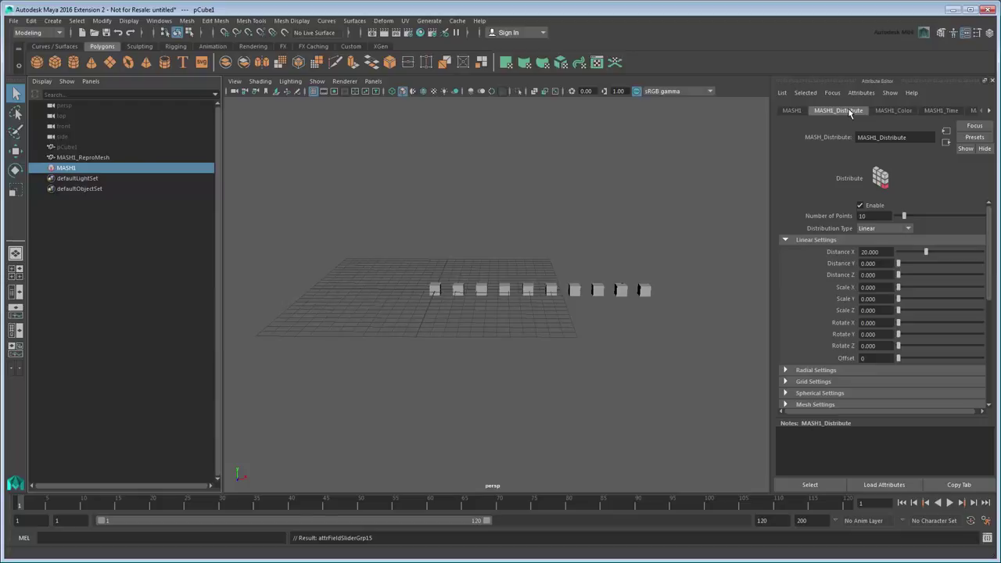
{"action": "left_click", "coordinate": [989, 110]}
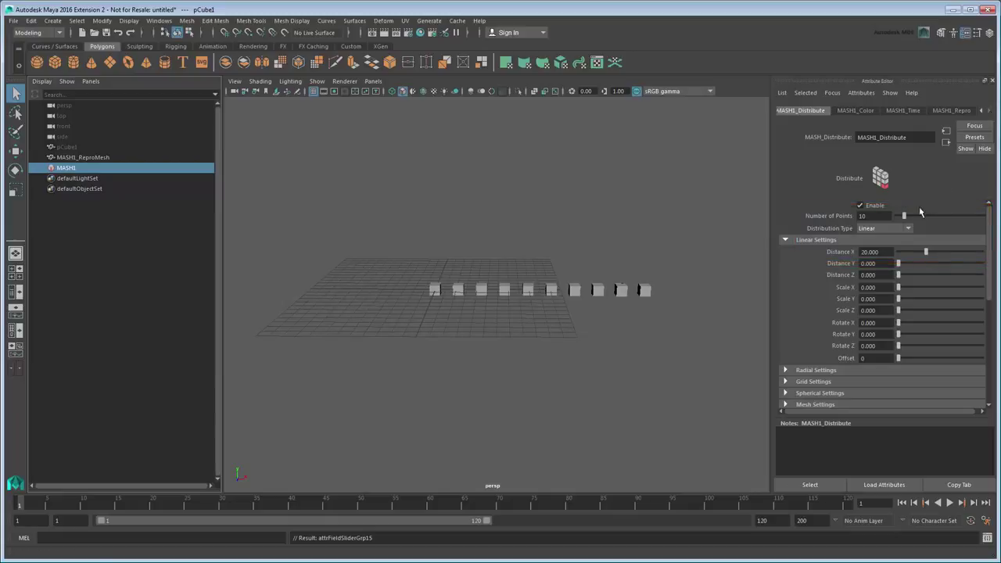
{"action": "left_click_drag", "start_coordinate": [904, 216], "coordinate": [906, 221]}
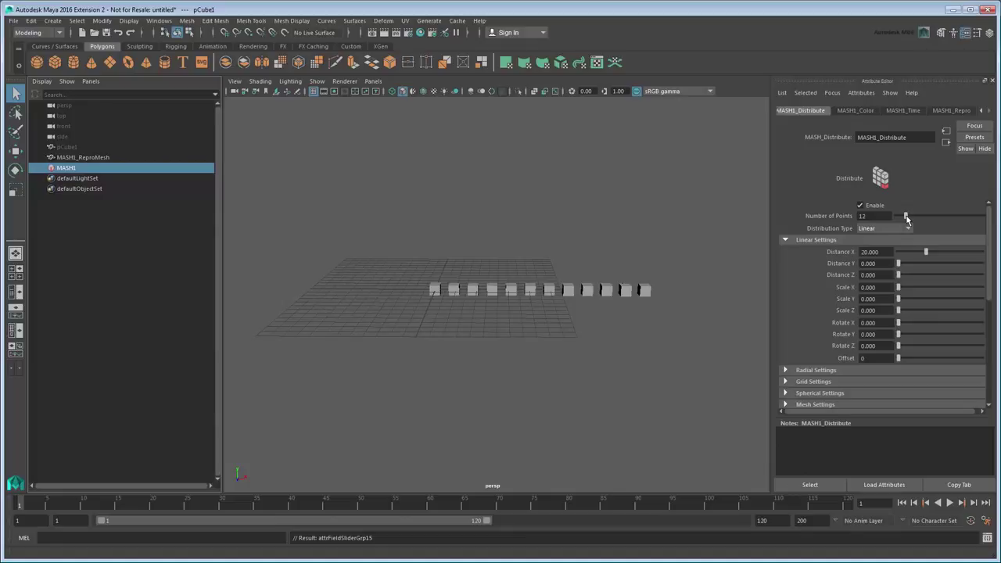
{"action": "left_click_drag", "start_coordinate": [932, 256], "coordinate": [923, 288]}
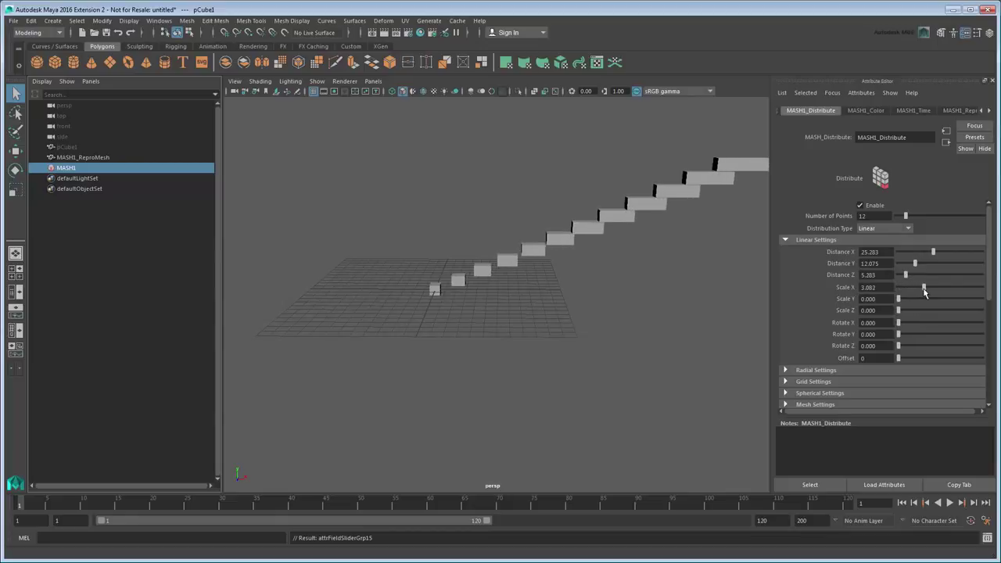
{"action": "left_click_drag", "start_coordinate": [900, 346], "coordinate": [941, 350]}
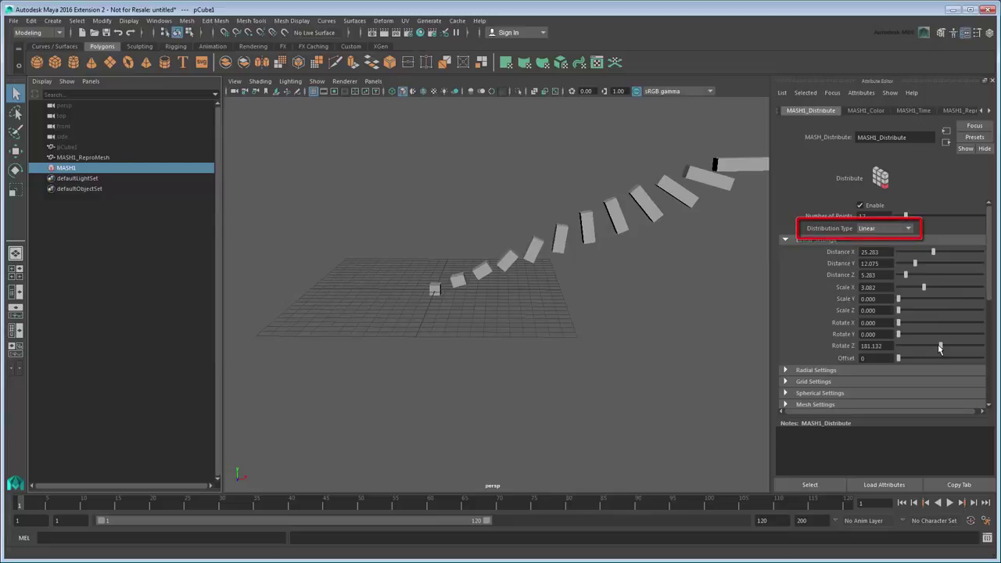
Step: Try the Radial and Spherical distribution types and expand the Spherical Settings
{"action": "left_click", "coordinate": [897, 228]}
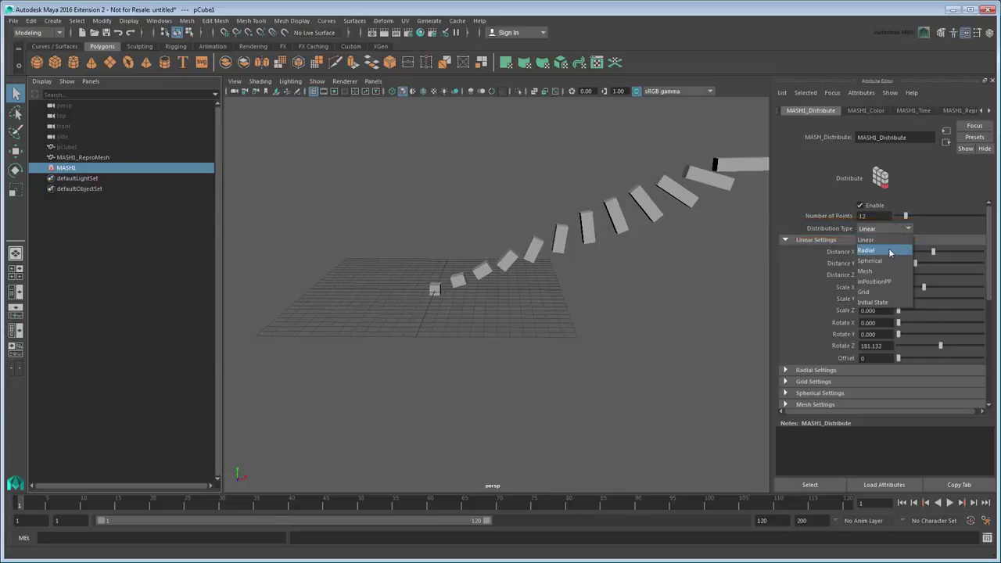
{"action": "left_click", "coordinate": [889, 248]}
{"action": "left_click", "coordinate": [879, 228]}
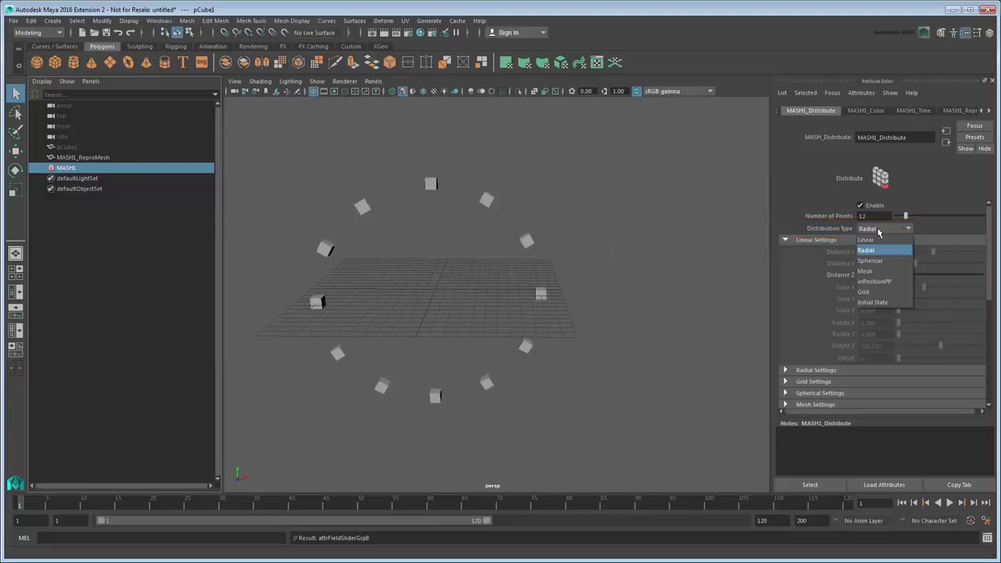
{"action": "left_click", "coordinate": [887, 261]}
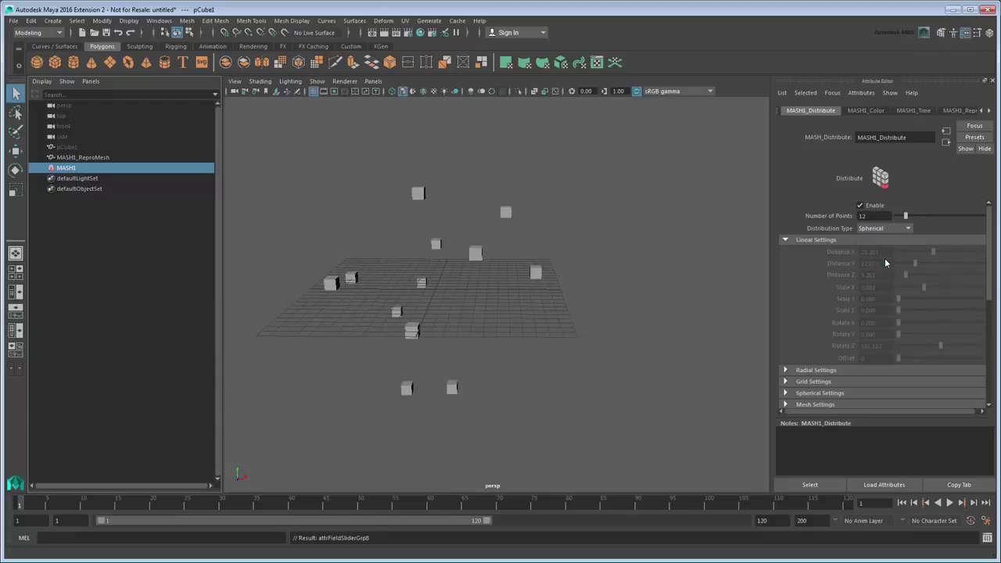
{"action": "left_click_drag", "start_coordinate": [991, 266], "coordinate": [996, 324]}
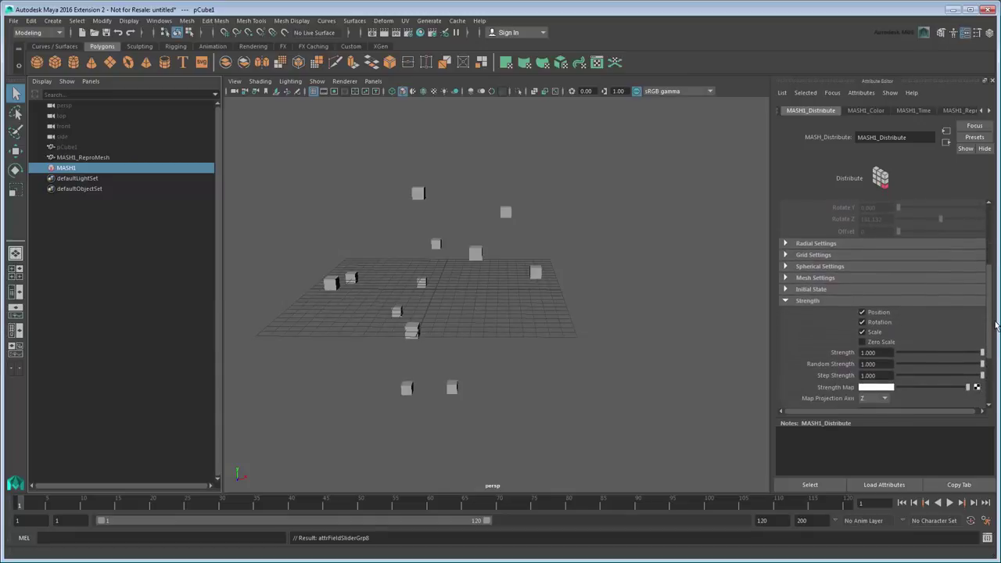
{"action": "left_click", "coordinate": [831, 267]}
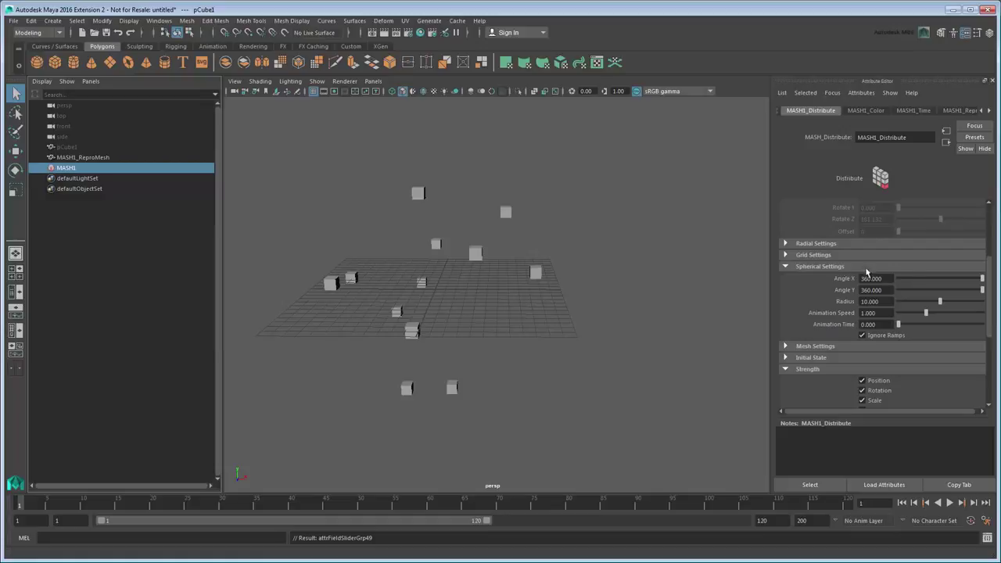
Step: Change the distribution type to Grid and set Grid X, Y and Z to 5 each in the Grid Settings
{"action": "left_click_drag", "start_coordinate": [992, 304], "coordinate": [992, 234]}
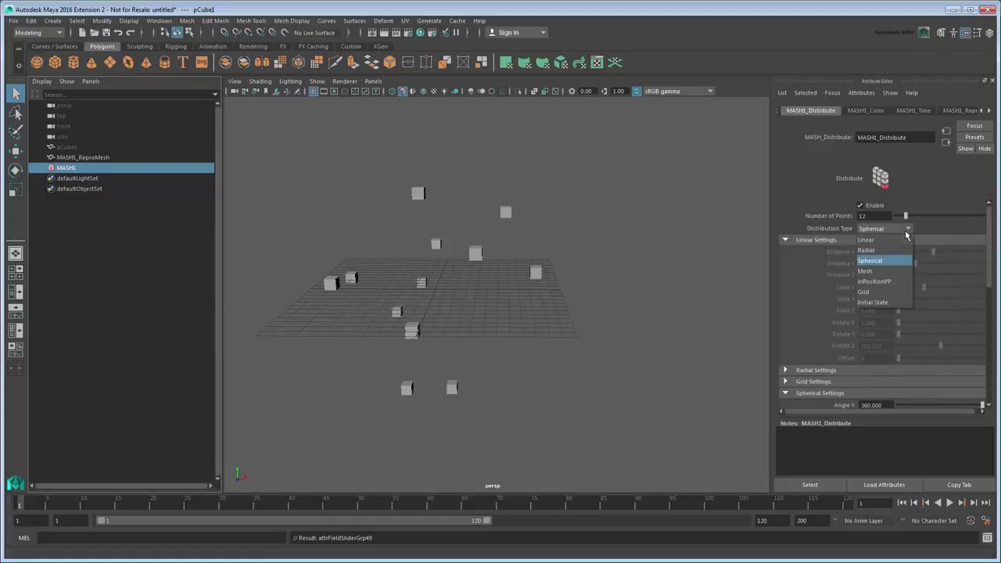
{"action": "left_click", "coordinate": [907, 229]}
{"action": "left_click", "coordinate": [894, 292]}
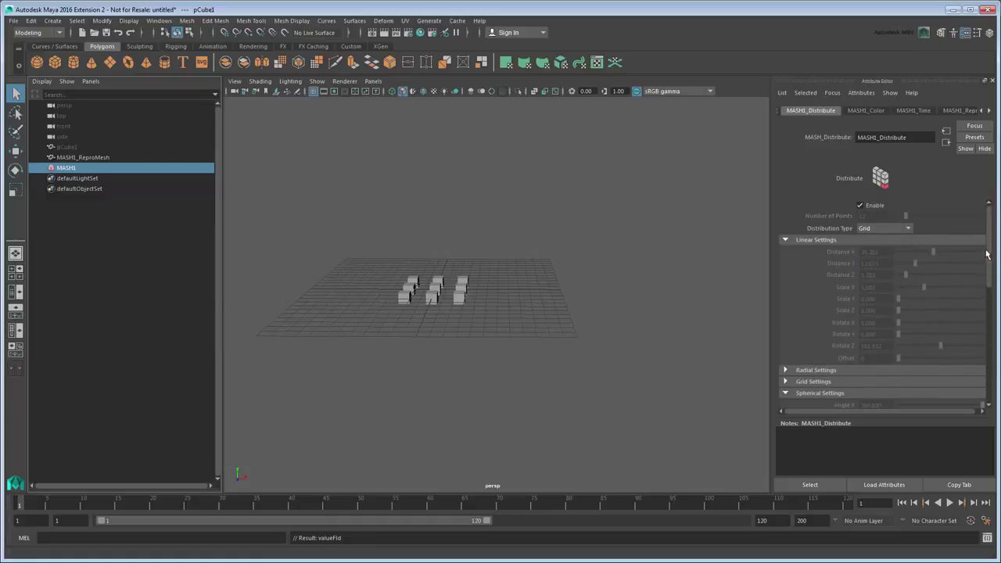
{"action": "left_click_drag", "start_coordinate": [991, 253], "coordinate": [991, 296]}
{"action": "left_click", "coordinate": [835, 269]}
{"action": "left_click_drag", "start_coordinate": [905, 316], "coordinate": [912, 342]}
{"action": "mouse_move", "coordinate": [572, 336]}
{"action": "left_mouse_down", "text": "alt"}
{"action": "mouse_move", "coordinate": [615, 342]}
{"action": "mouse_move", "coordinate": [556, 339]}
{"action": "left_mouse_up", "text": "alt"}
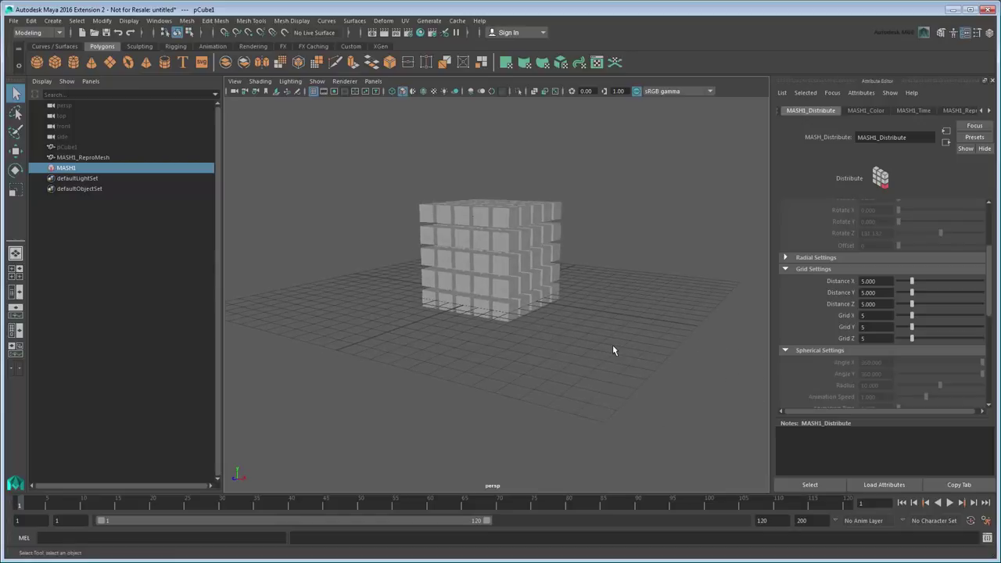
Step: Try out the Strength, Random Strength and Step Strength values of the distribution, returning them to 1.000
{"action": "left_click_drag", "start_coordinate": [987, 291], "coordinate": [999, 366]}
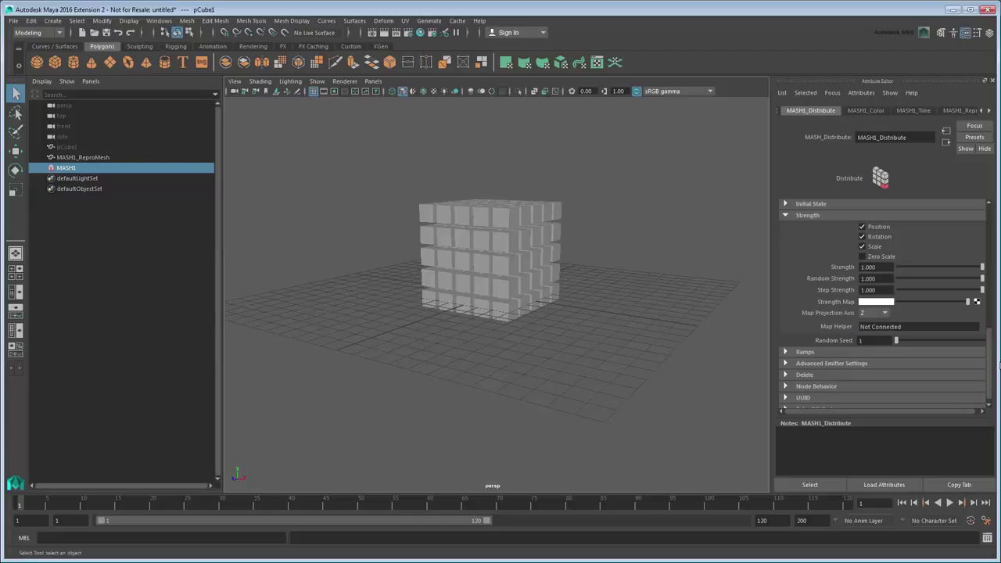
{"action": "left_click_drag", "start_coordinate": [983, 267], "coordinate": [989, 297]}
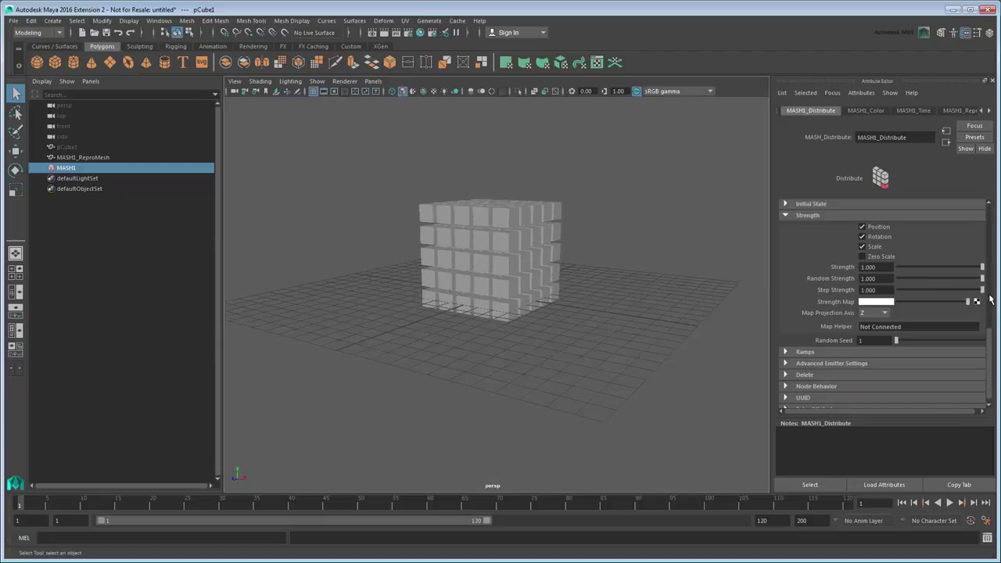
{"action": "left_click", "coordinate": [990, 226]}
{"action": "left_click", "coordinate": [990, 226]}
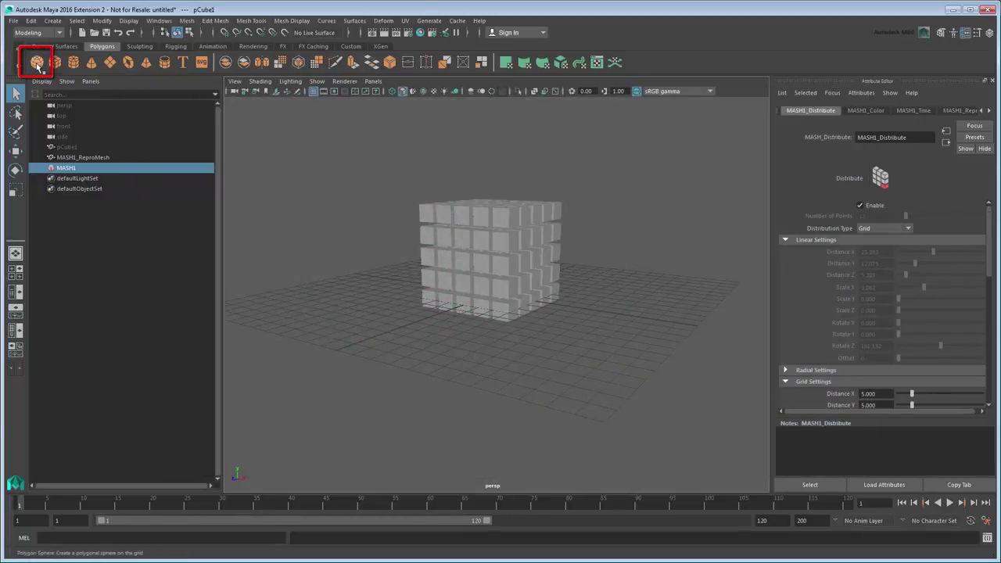
Step: Create a polygon sphere, set its scale to 40 on all three axes and frame it in the view
{"action": "left_click", "coordinate": [37, 63]}
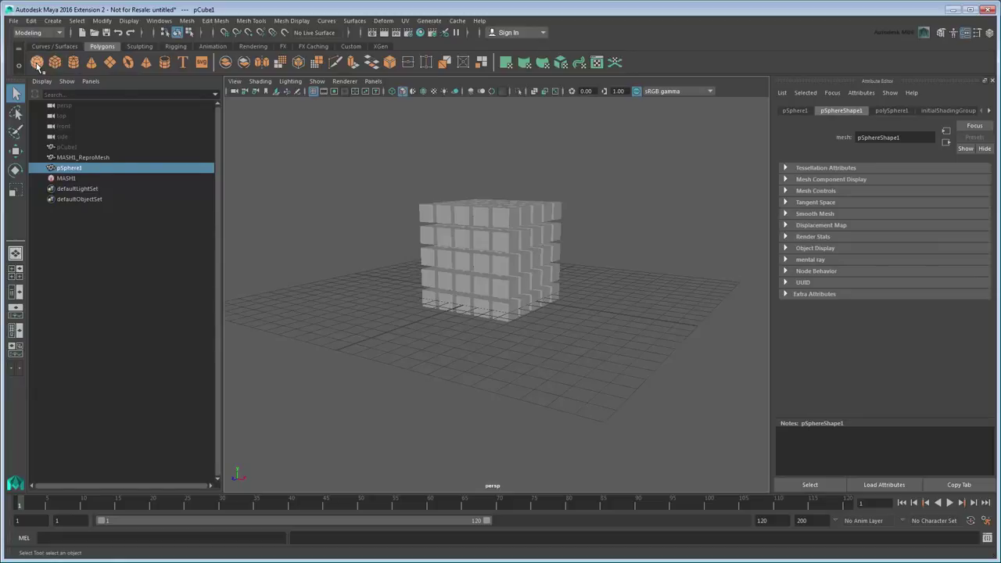
{"action": "left_click", "coordinate": [794, 111]}
{"action": "left_click", "coordinate": [879, 204]}
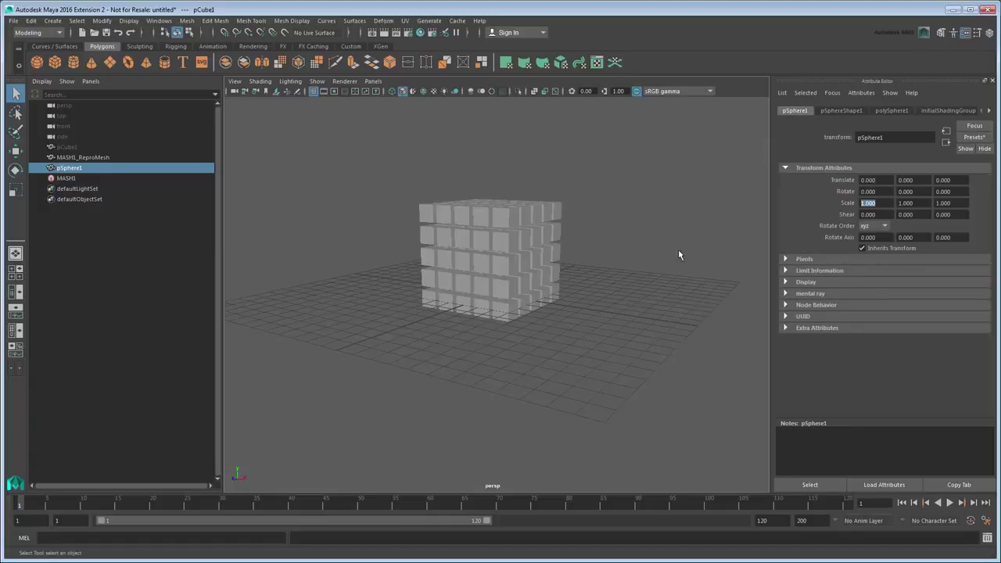
{"action": "type", "text": "40"}
{"action": "key", "text": "Tab"}
{"action": "type", "text": "40"}
{"action": "key", "text": "Tab"}
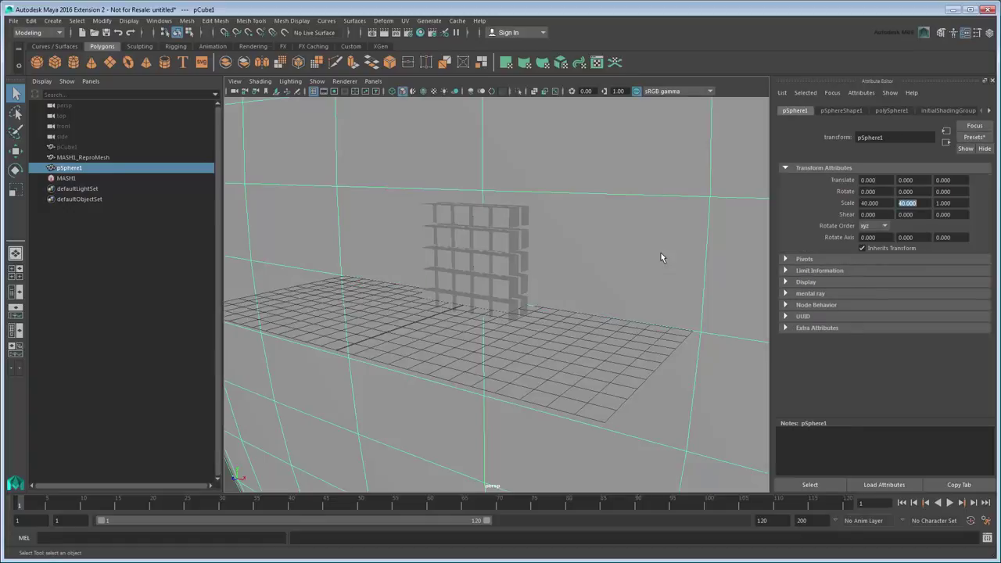
{"action": "type", "text": "40"}
{"action": "key", "text": "Return"}
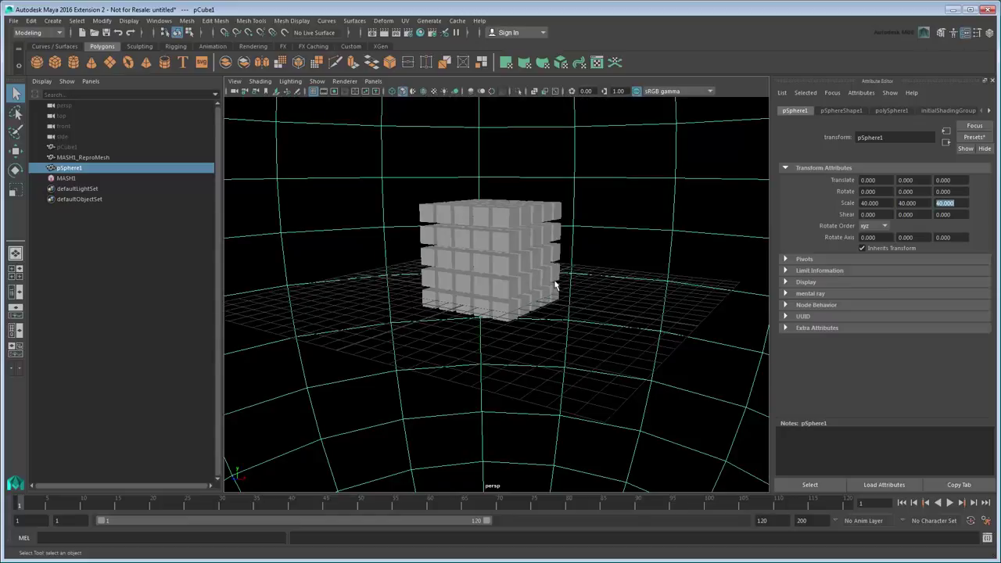
{"action": "key", "text": "f"}
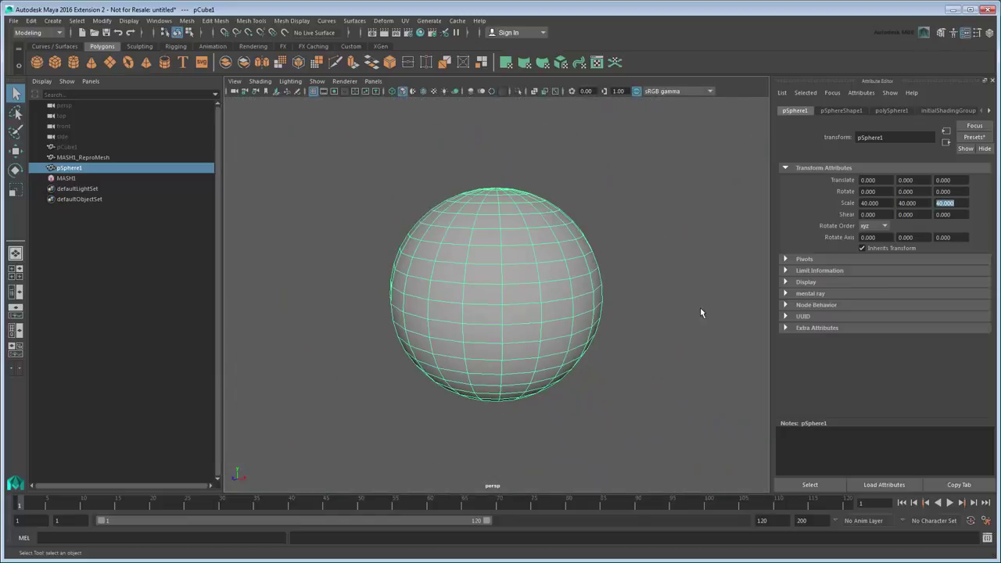
Step: Change the MASH1 distribution type to Mesh and connect pSphere1 as the Input Mesh in the Mesh Settings
{"action": "left_click", "coordinate": [75, 180]}
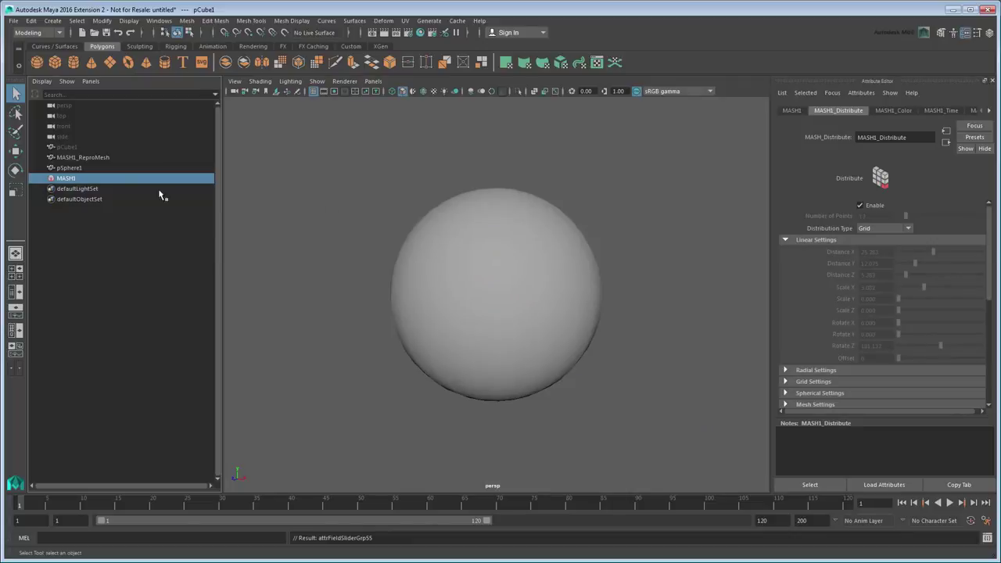
{"action": "left_click", "coordinate": [872, 228]}
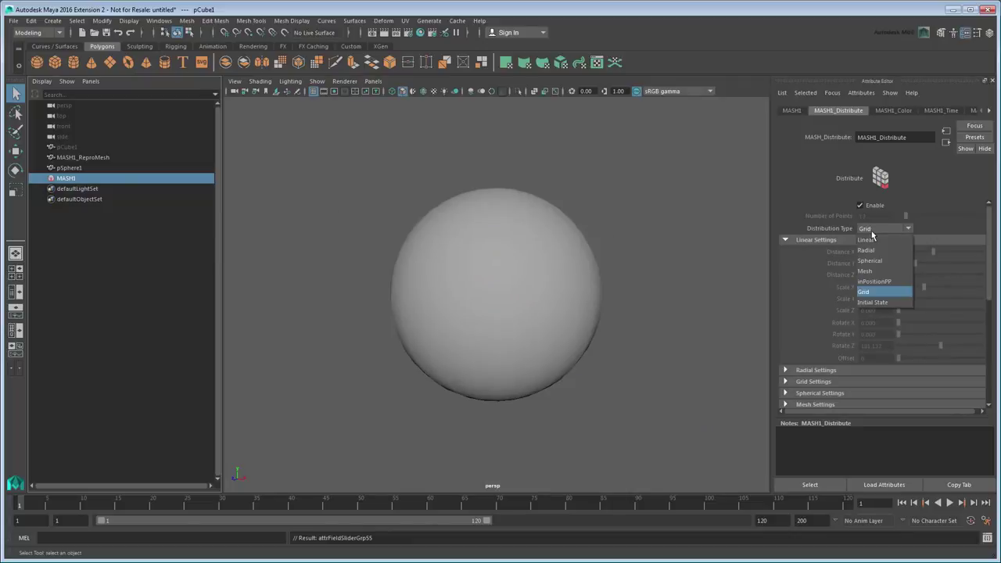
{"action": "left_click", "coordinate": [888, 271]}
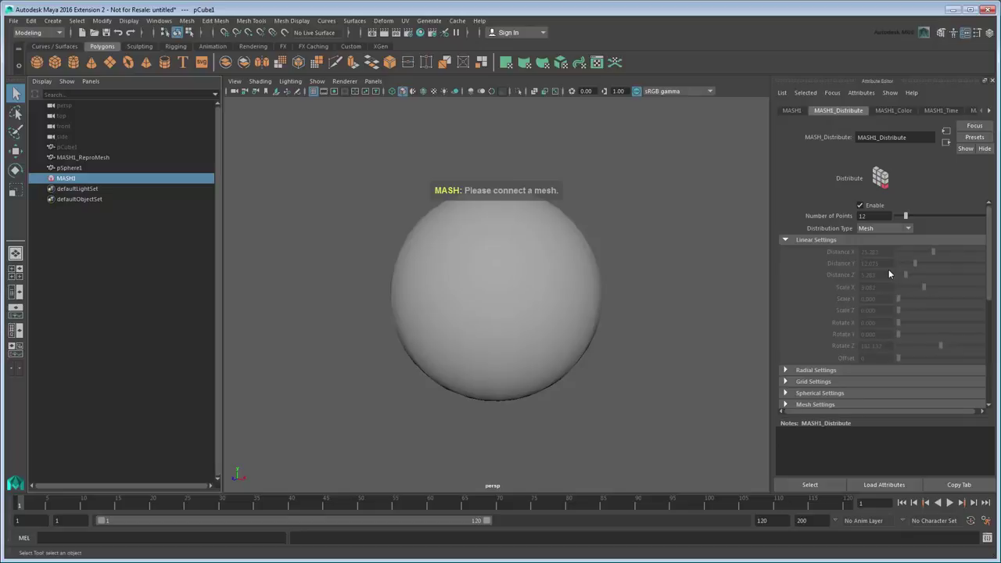
{"action": "left_click_drag", "start_coordinate": [990, 258], "coordinate": [997, 338]}
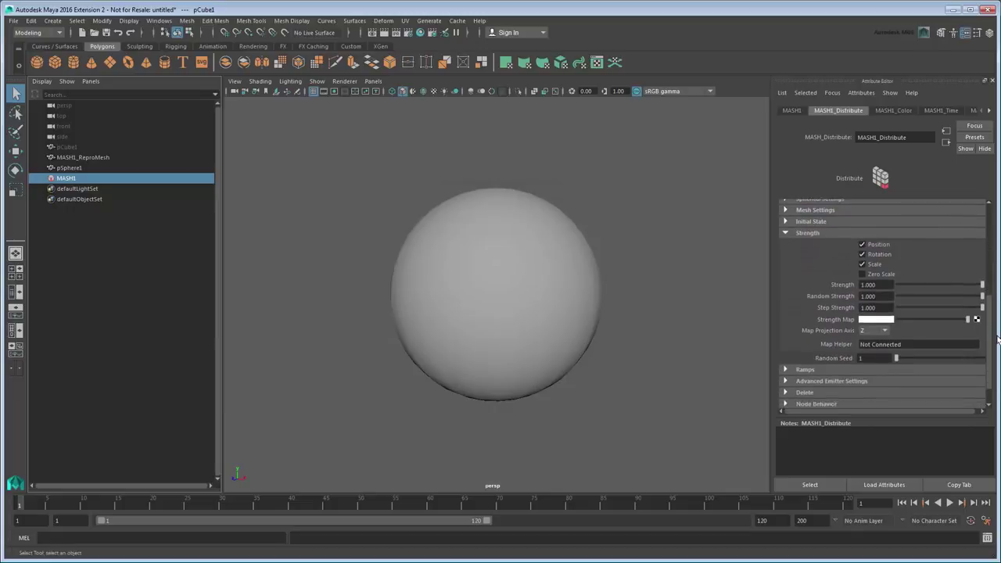
{"action": "left_click", "coordinate": [837, 208]}
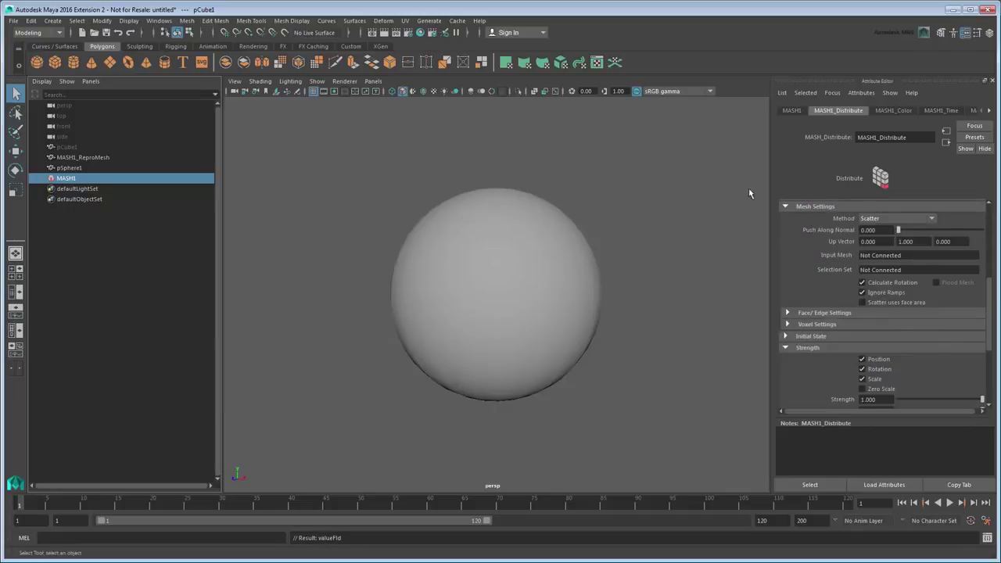
{"action": "left_click_drag", "start_coordinate": [68, 174], "coordinate": [896, 256]}
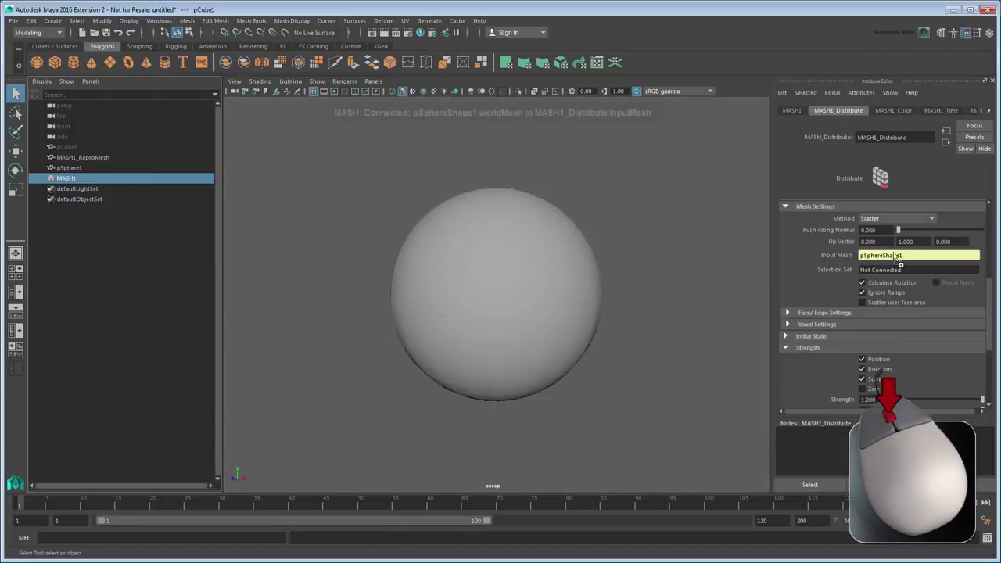
Step: Raise the Number of Points of the mesh distribution to 100
{"action": "scroll", "coordinate": [578, 311], "scroll_direction": "up", "scroll_amount": 5}
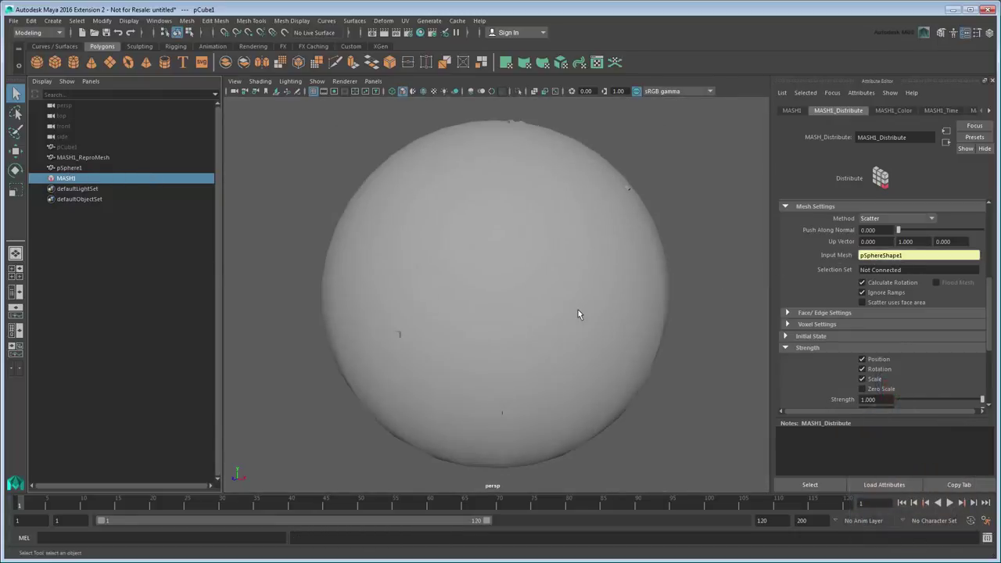
{"action": "middle_click_drag", "start_coordinate": [598, 248], "coordinate": [587, 326], "text": "alt"}
{"action": "left_click_drag", "start_coordinate": [587, 326], "coordinate": [558, 333], "text": "alt"}
{"action": "scroll", "coordinate": [578, 336], "scroll_direction": "up", "scroll_amount": 4}
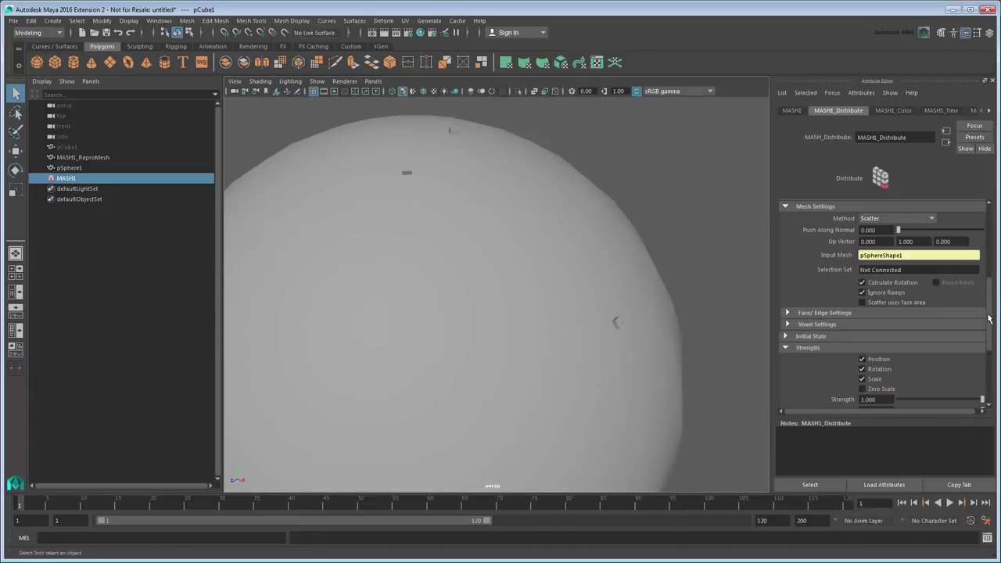
{"action": "scroll", "coordinate": [962, 316], "scroll_direction": "up", "scroll_amount": 5}
{"action": "left_click_drag", "start_coordinate": [910, 217], "coordinate": [984, 215]}
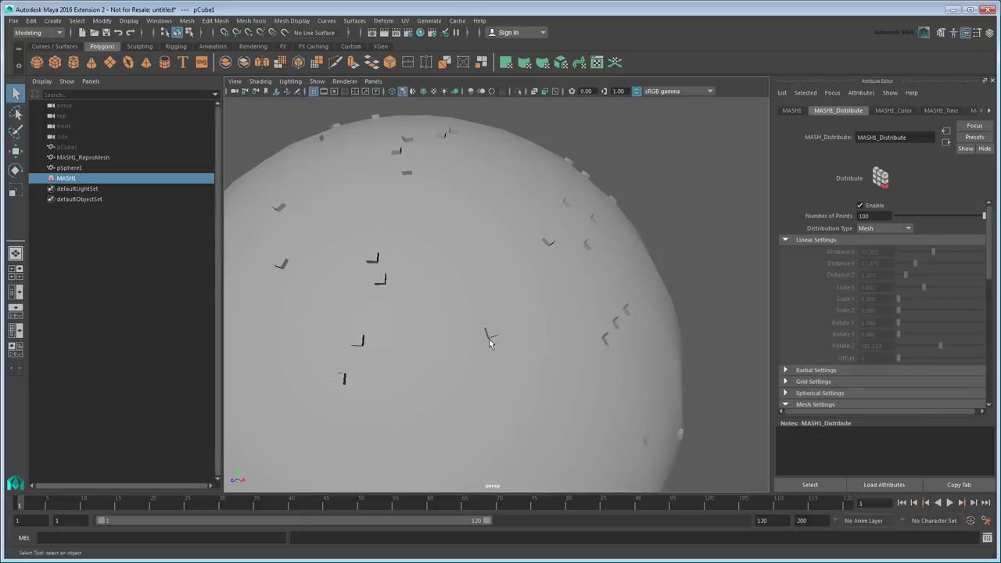
{"action": "scroll", "coordinate": [488, 339], "scroll_direction": "down", "scroll_amount": 5}
{"action": "scroll", "coordinate": [550, 305], "scroll_direction": "down", "scroll_amount": 2}
{"action": "middle_click_drag", "start_coordinate": [550, 306], "coordinate": [555, 289], "text": "alt"}
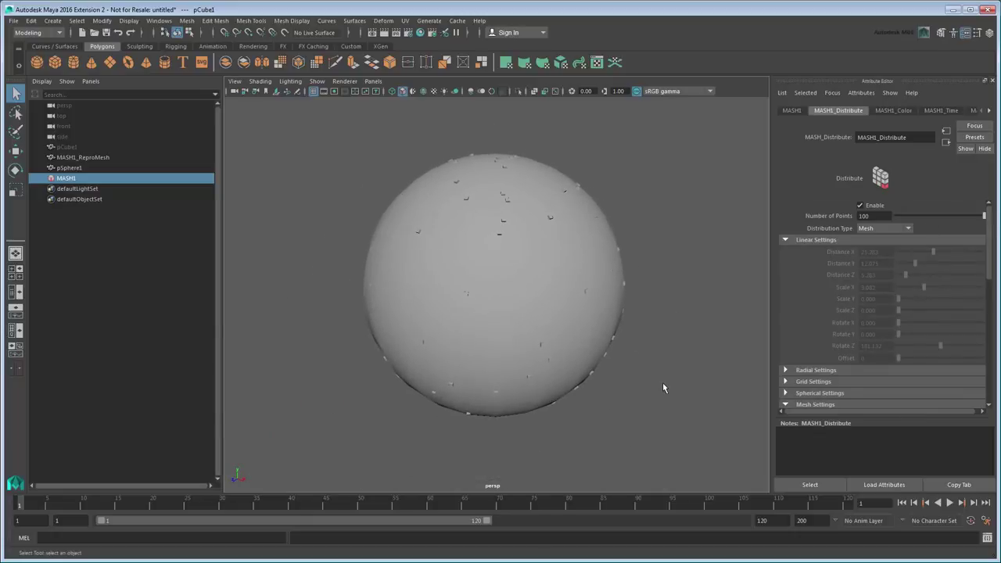
Step: Set the mesh distribution's Method to Face Centre and check the cube placement on the underside of the sphere
{"action": "left_click_drag", "start_coordinate": [989, 253], "coordinate": [994, 322]}
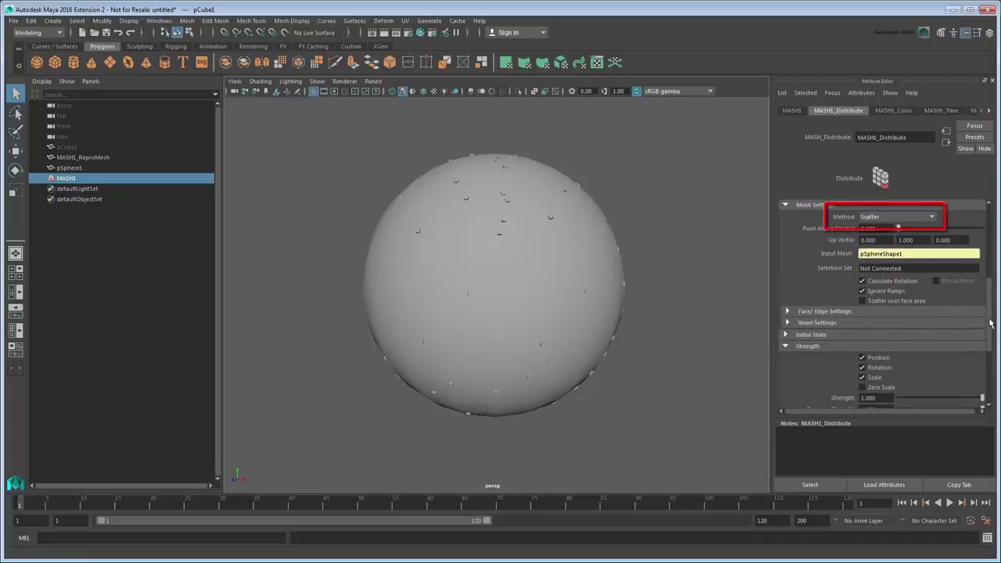
{"action": "left_click", "coordinate": [900, 216]}
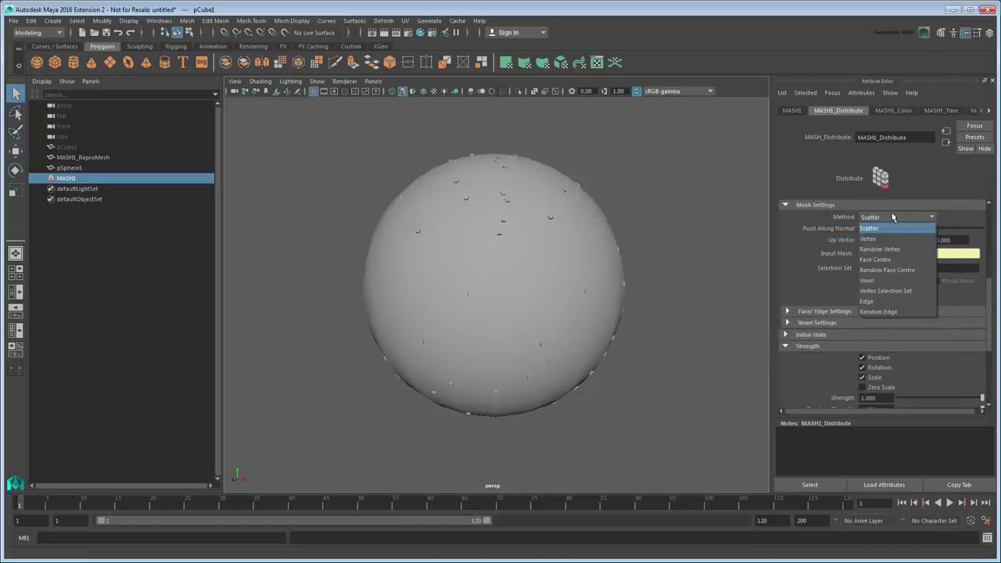
{"action": "left_click", "coordinate": [914, 260]}
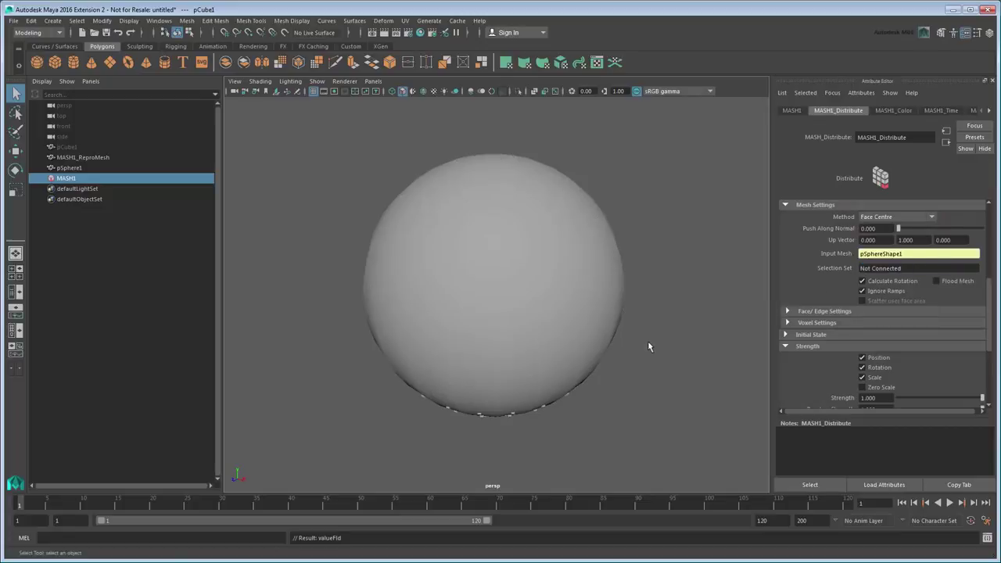
{"action": "left_click_drag", "start_coordinate": [647, 347], "coordinate": [657, 240], "text": "alt"}
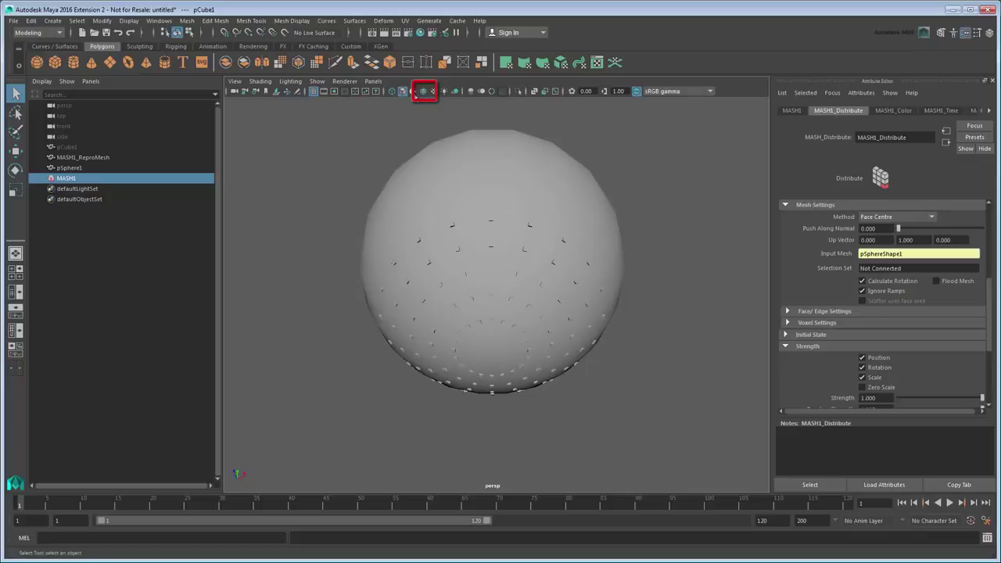
Step: Display the wireframe on shaded objects and enable Flood Mesh for the distribution
{"action": "left_click", "coordinate": [423, 92]}
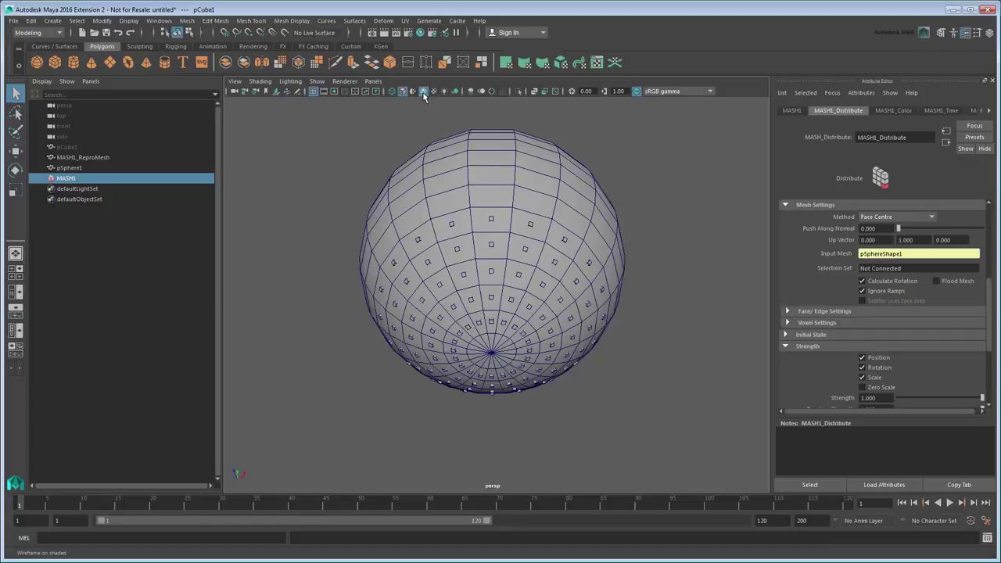
{"action": "left_click_drag", "start_coordinate": [605, 283], "coordinate": [609, 345], "text": "alt"}
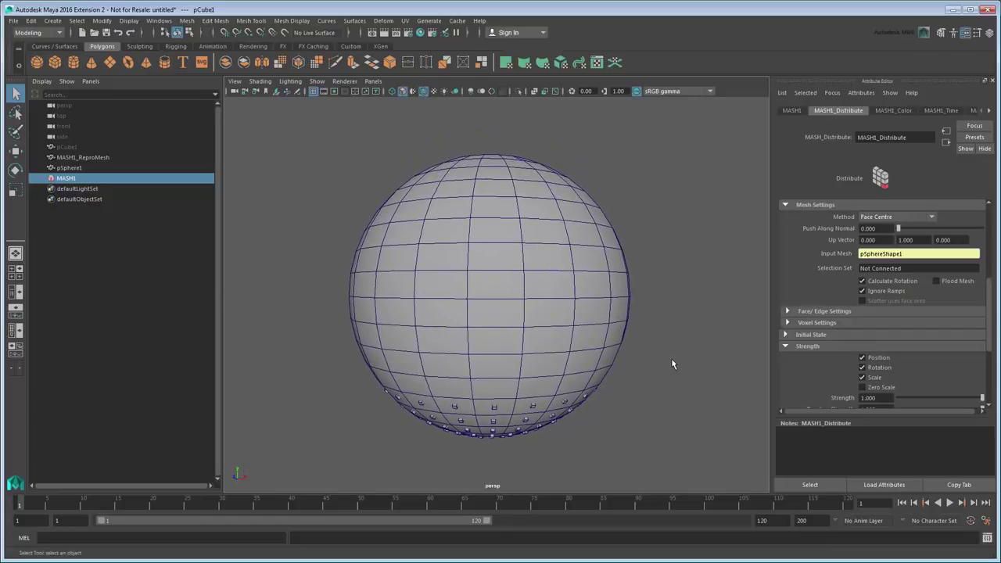
{"action": "left_click", "coordinate": [938, 282]}
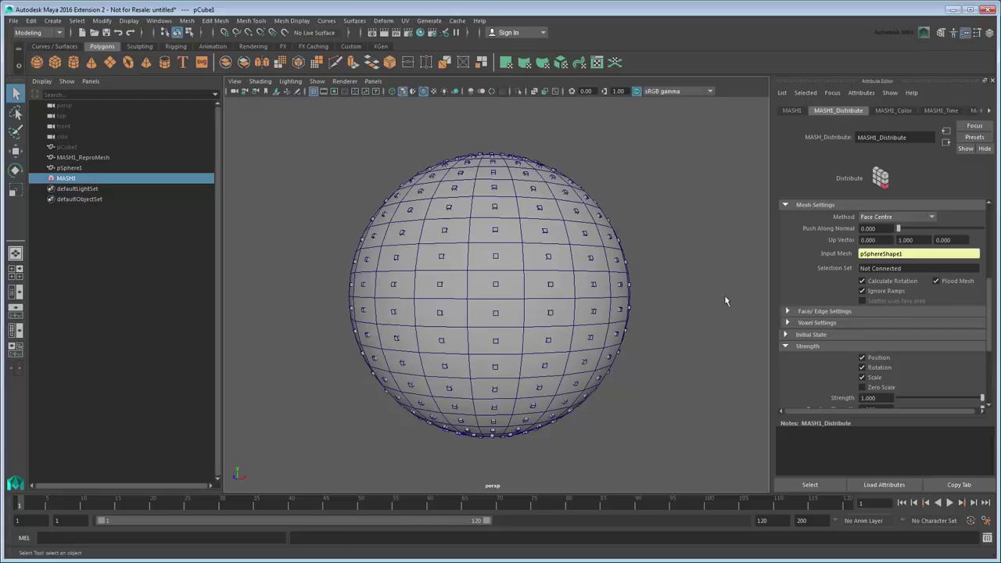
Step: Set the polygon sphere's Subdivisions Axis to 140 and Subdivisions Height to 100, then clear the selection
{"action": "left_click", "coordinate": [527, 286]}
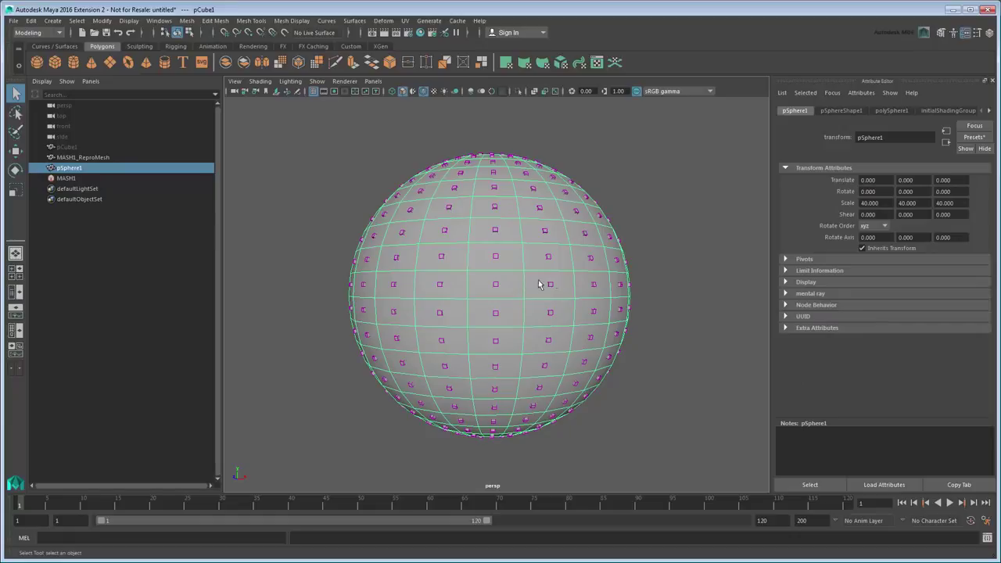
{"action": "left_click", "coordinate": [892, 111]}
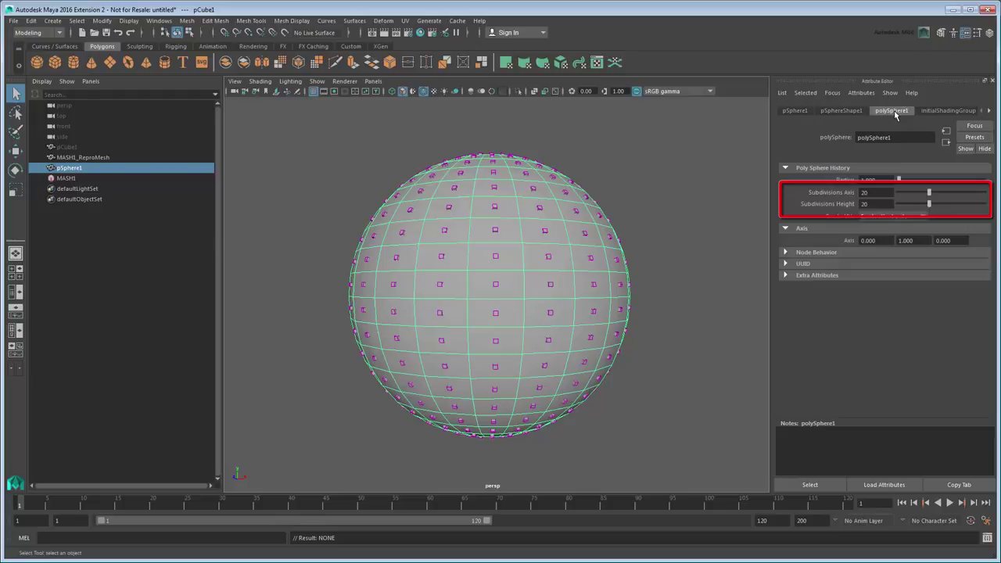
{"action": "left_click_drag", "start_coordinate": [873, 193], "coordinate": [847, 196]}
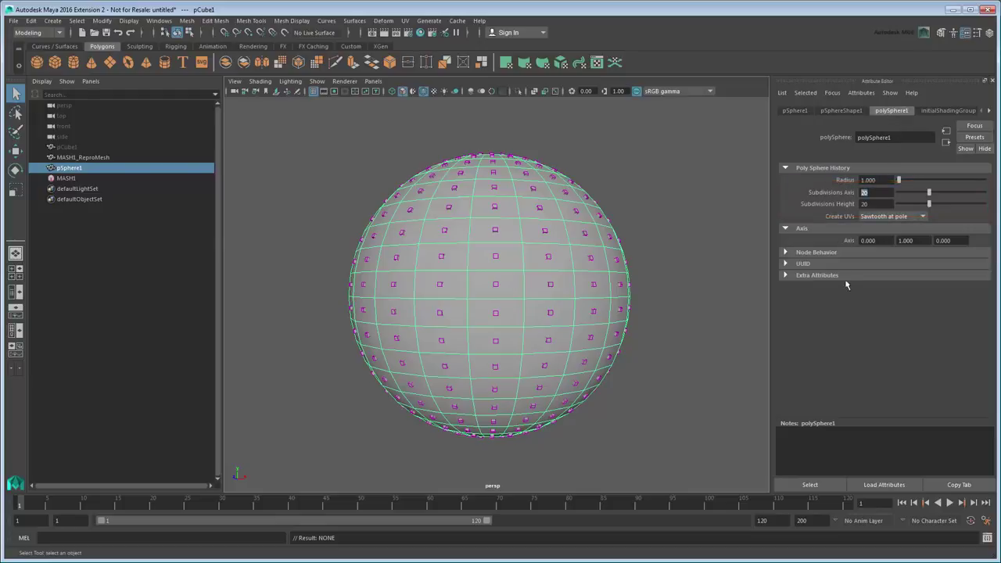
{"action": "type", "text": "140"}
{"action": "type", "text": "100"}
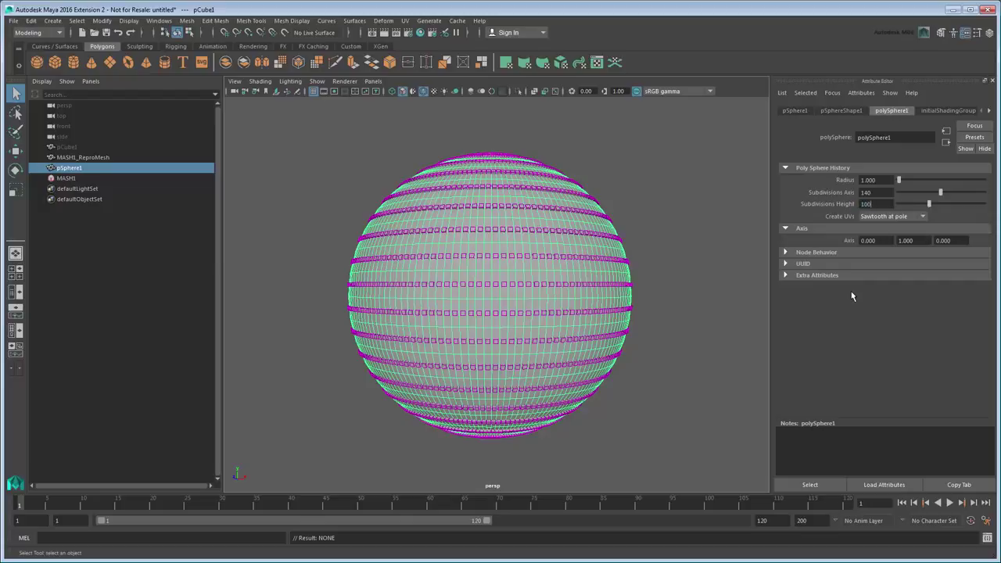
{"action": "key", "text": "Return"}
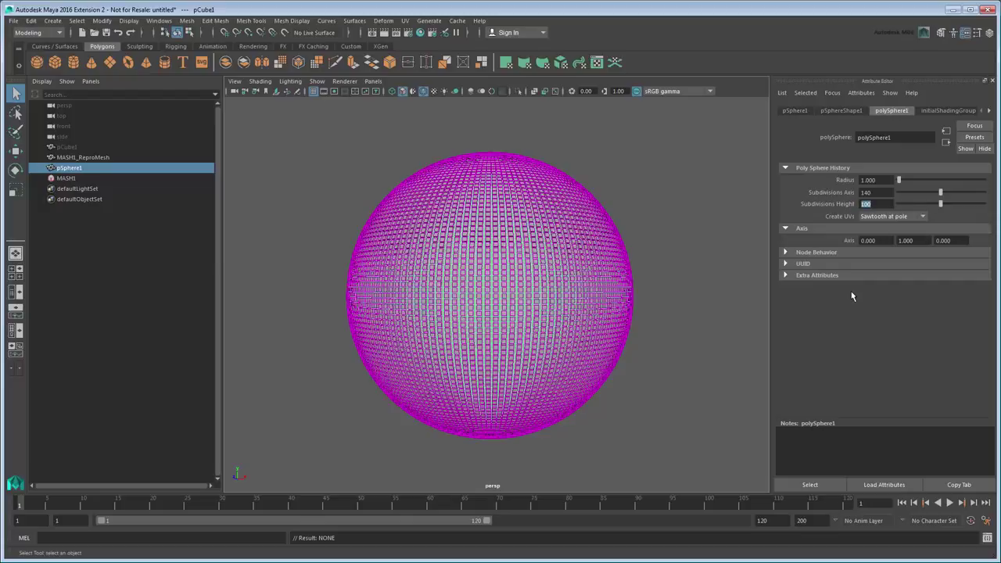
{"action": "left_click", "coordinate": [736, 303]}
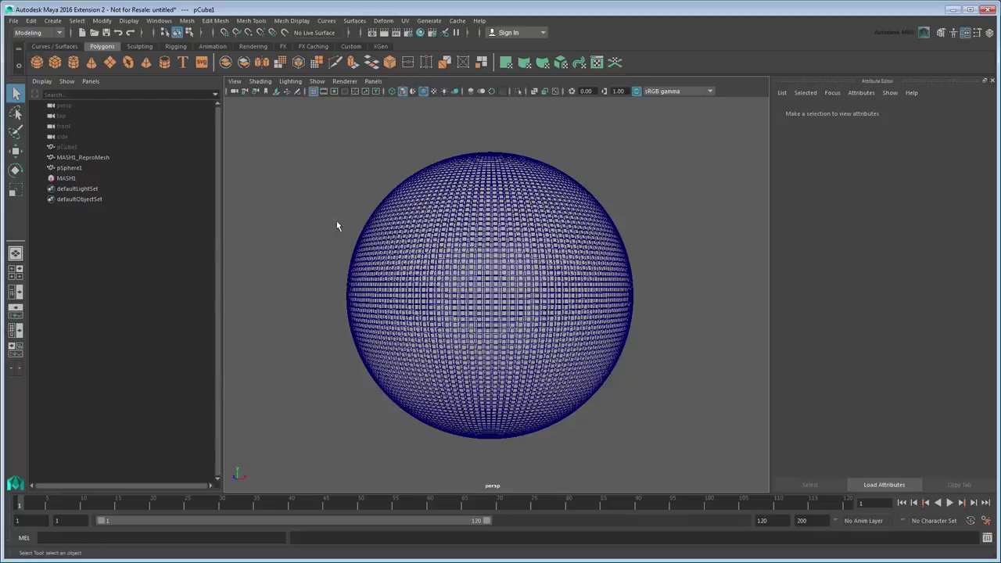
Step: Add a Visibility node to the MASH1 network
{"action": "left_click", "coordinate": [63, 179]}
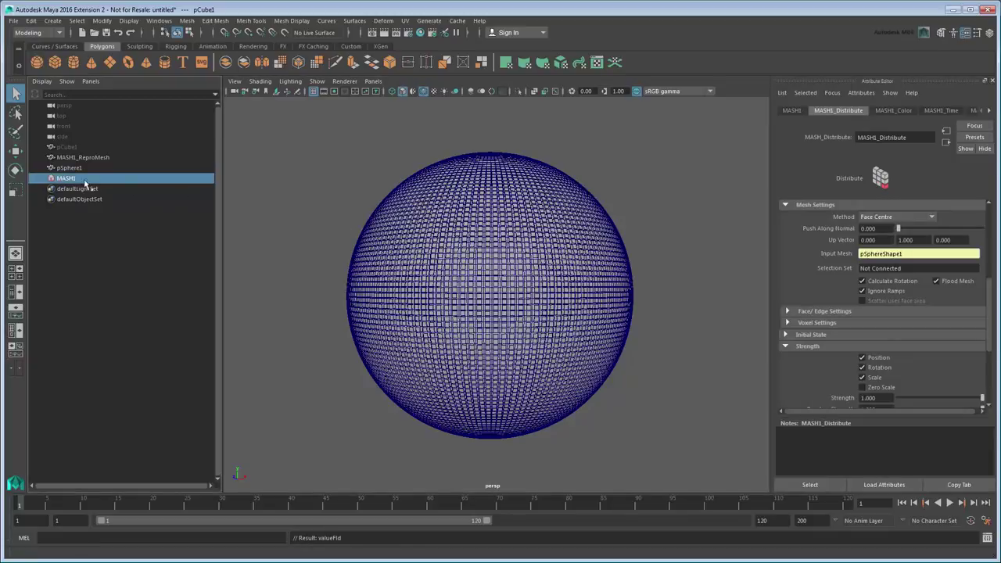
{"action": "left_click", "coordinate": [793, 111]}
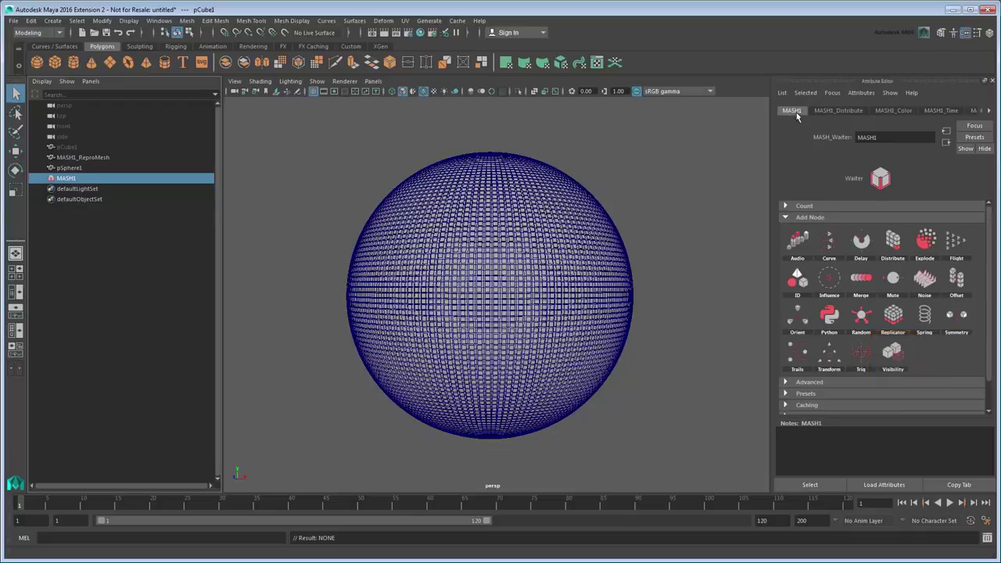
{"action": "left_click", "coordinate": [890, 354]}
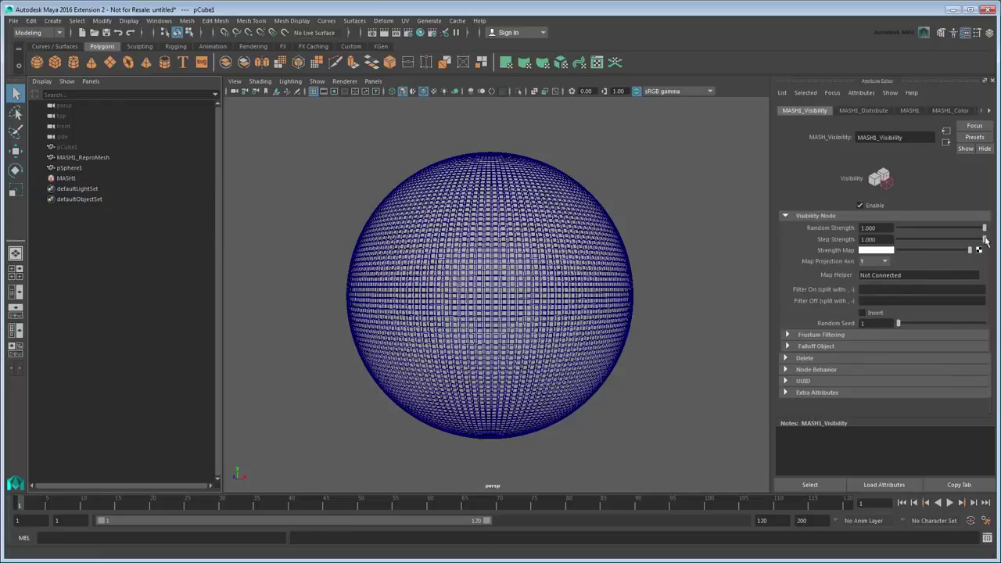
{"action": "left_click_drag", "start_coordinate": [984, 228], "coordinate": [989, 247]}
Step: Map the Visibility node's Strength Map with a File texture and load color-map-bw2.png from the sourceimages folder
{"action": "left_click", "coordinate": [979, 250]}
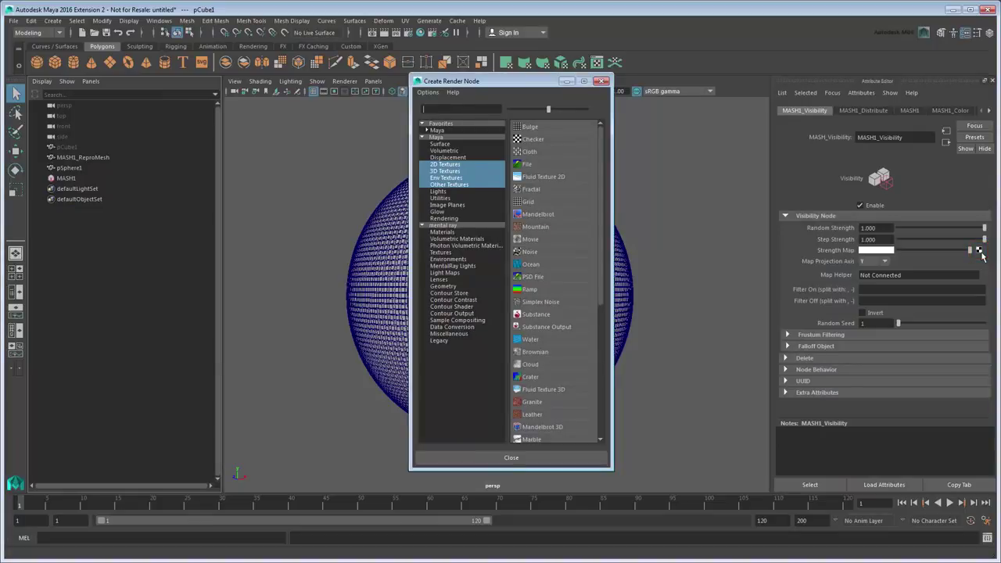
{"action": "left_click", "coordinate": [572, 166]}
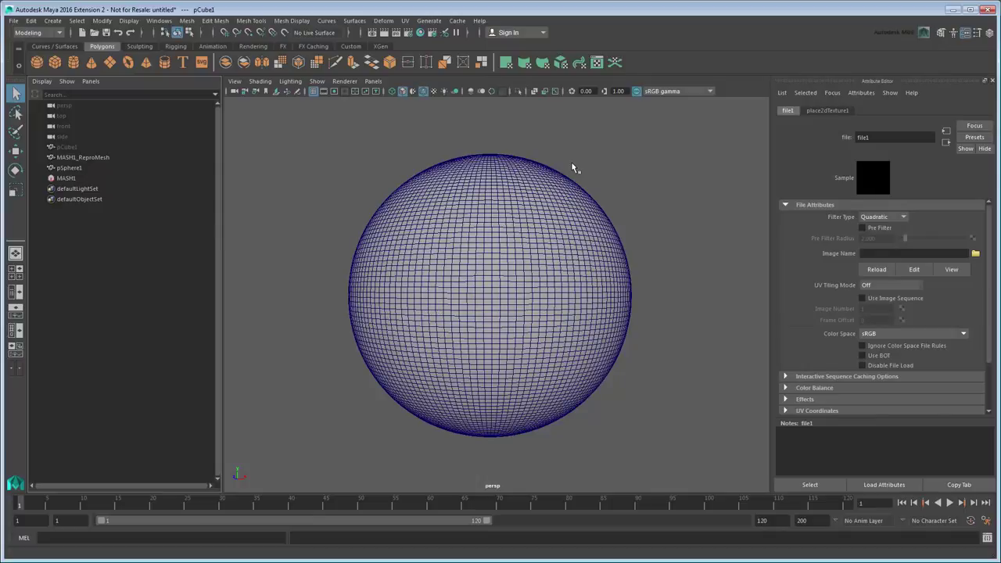
{"action": "left_click", "coordinate": [975, 255]}
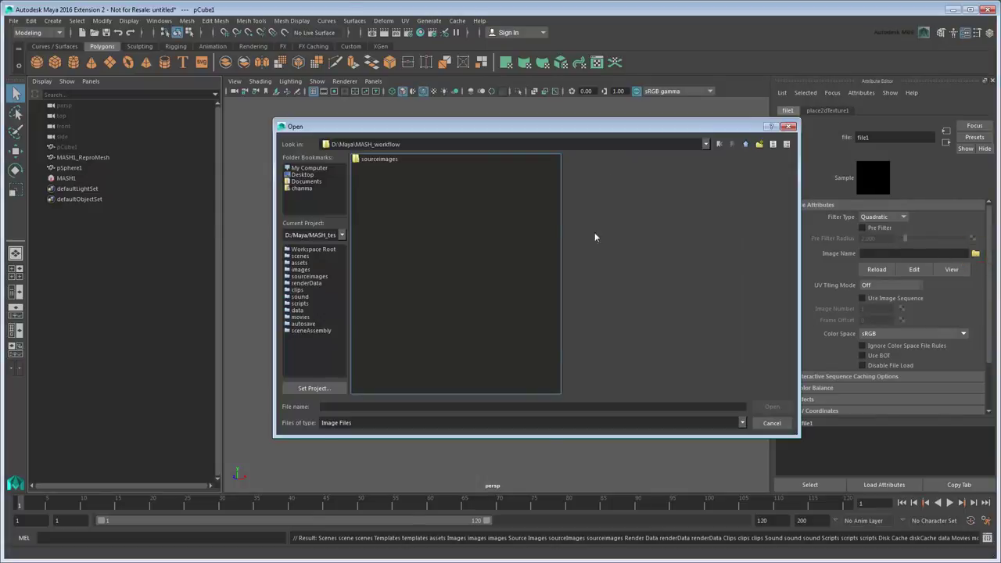
{"action": "double_click", "coordinate": [395, 159]}
{"action": "left_click", "coordinate": [396, 159]}
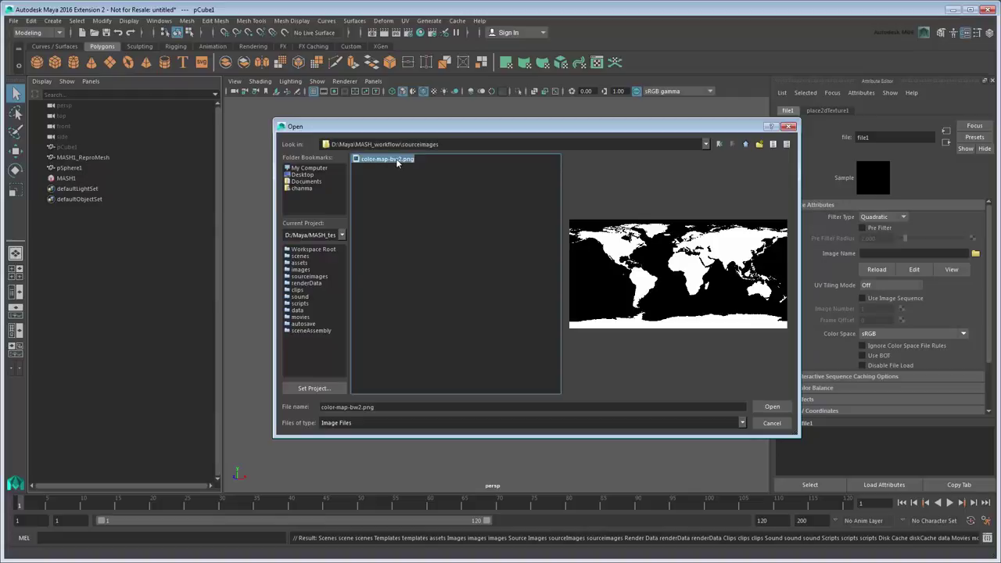
{"action": "left_click", "coordinate": [772, 407]}
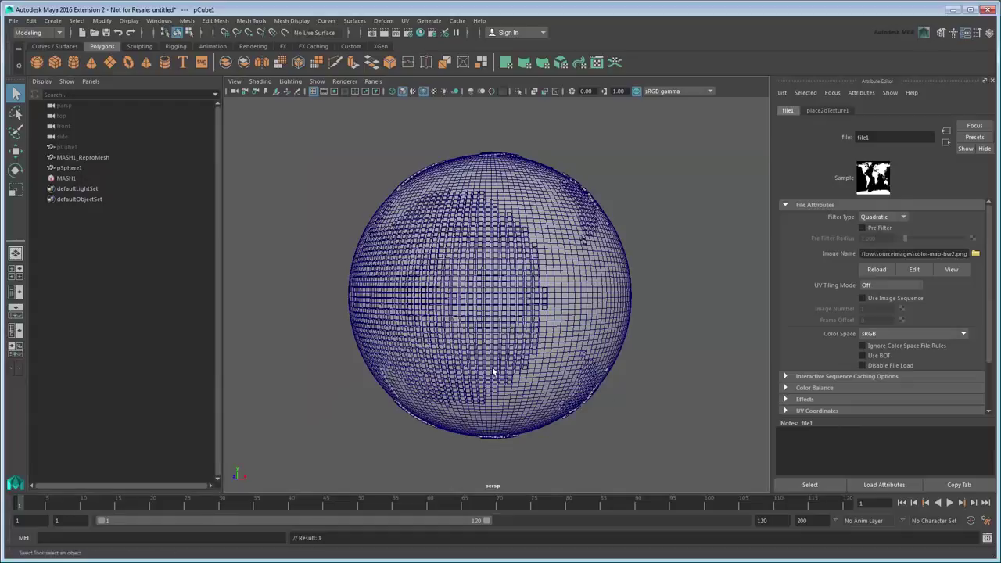
Step: Connect pSphere1 as the Map Helper of the MASH1_Visibility node
{"action": "left_click_drag", "start_coordinate": [493, 372], "coordinate": [951, 367], "text": "alt"}
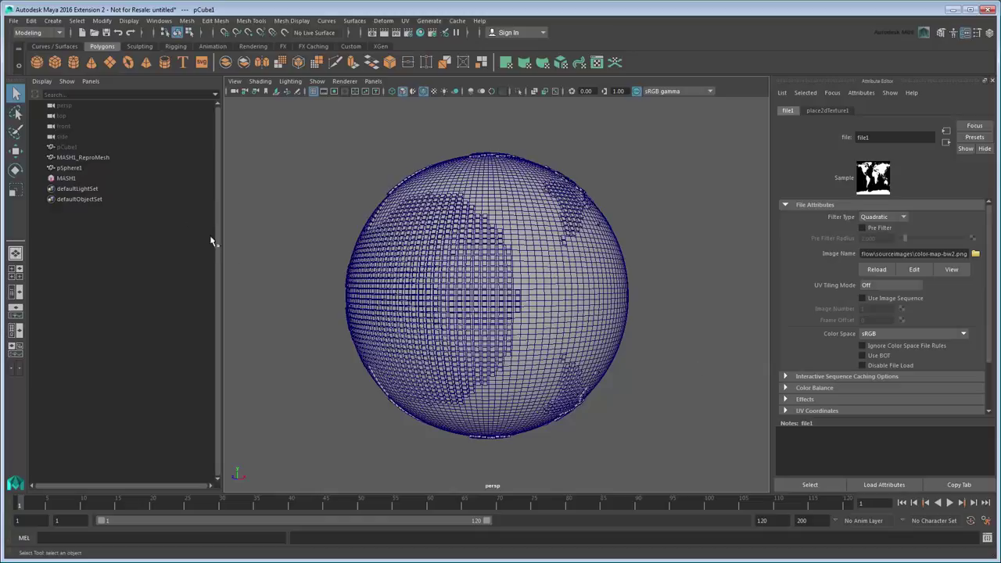
{"action": "left_click", "coordinate": [64, 179]}
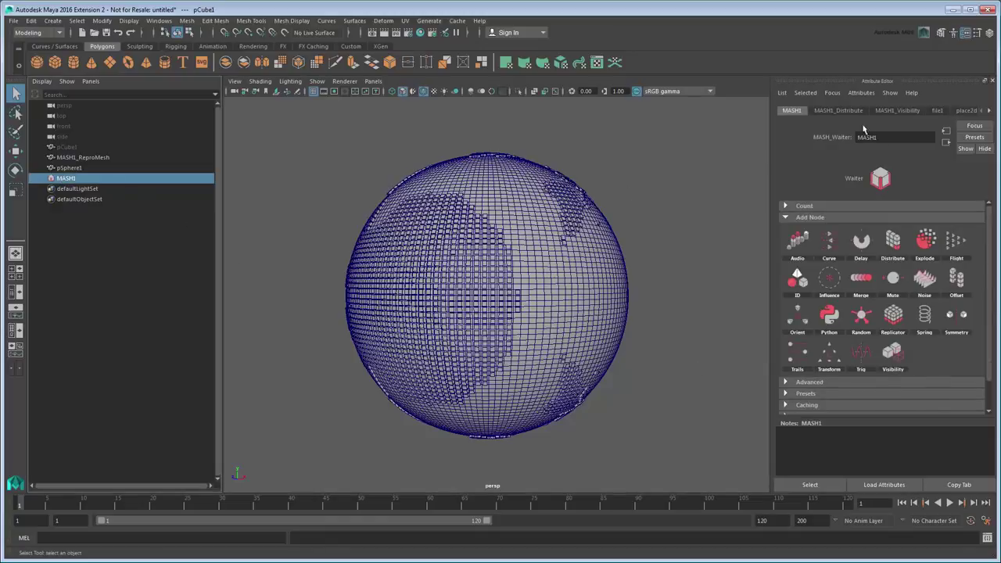
{"action": "left_click", "coordinate": [897, 110]}
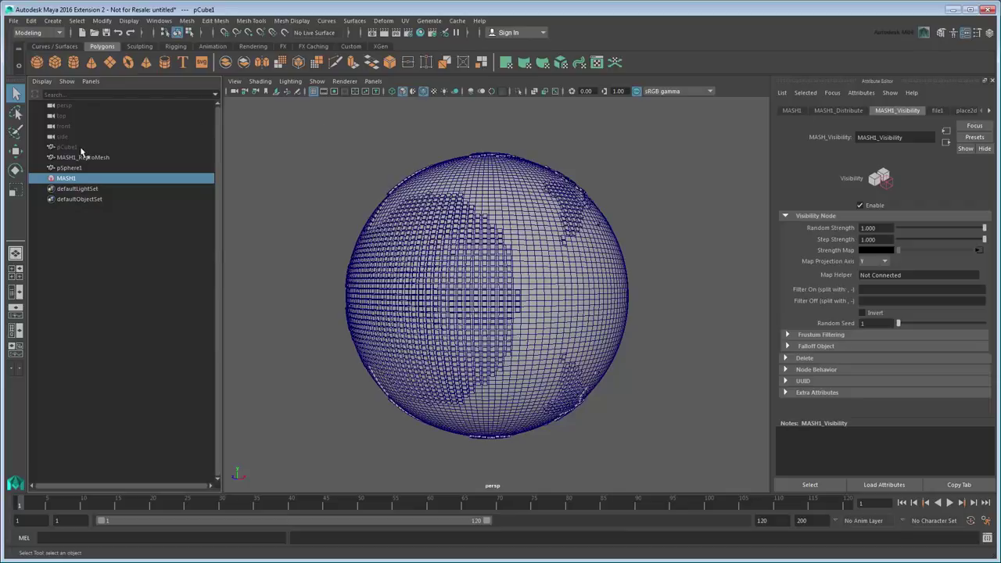
{"action": "middle_click_drag", "start_coordinate": [73, 175], "coordinate": [886, 276]}
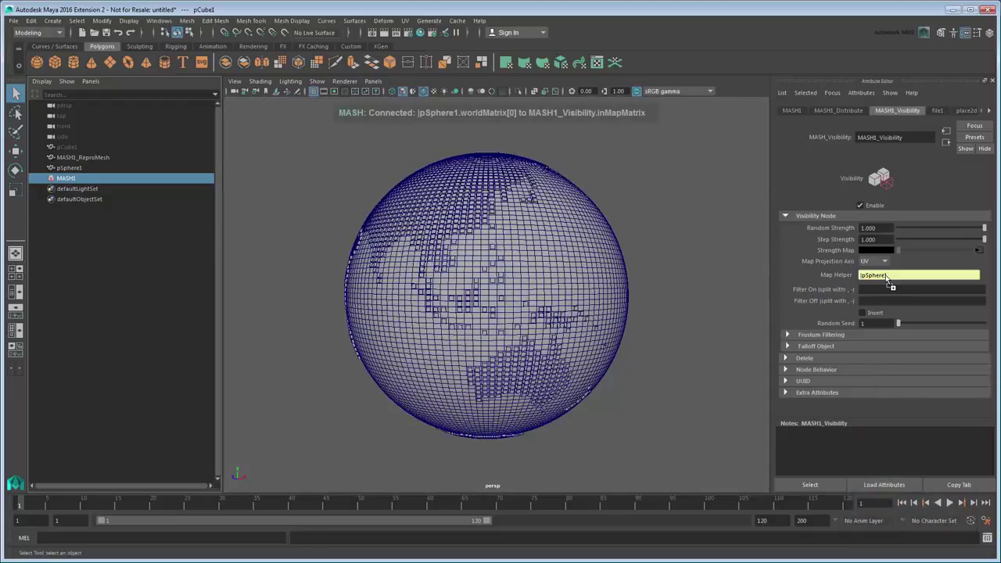
Step: Turn off wireframe on shaded in the perspective view and hide pSphere1, leaving only the distributed cubes
{"action": "left_click_drag", "start_coordinate": [746, 296], "coordinate": [513, 354], "text": "alt"}
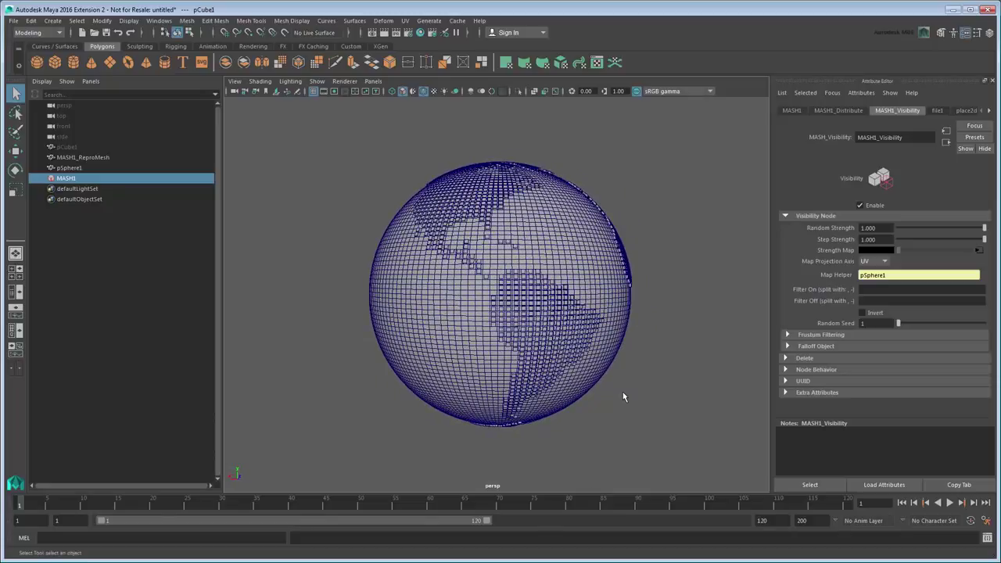
{"action": "left_click", "coordinate": [422, 92]}
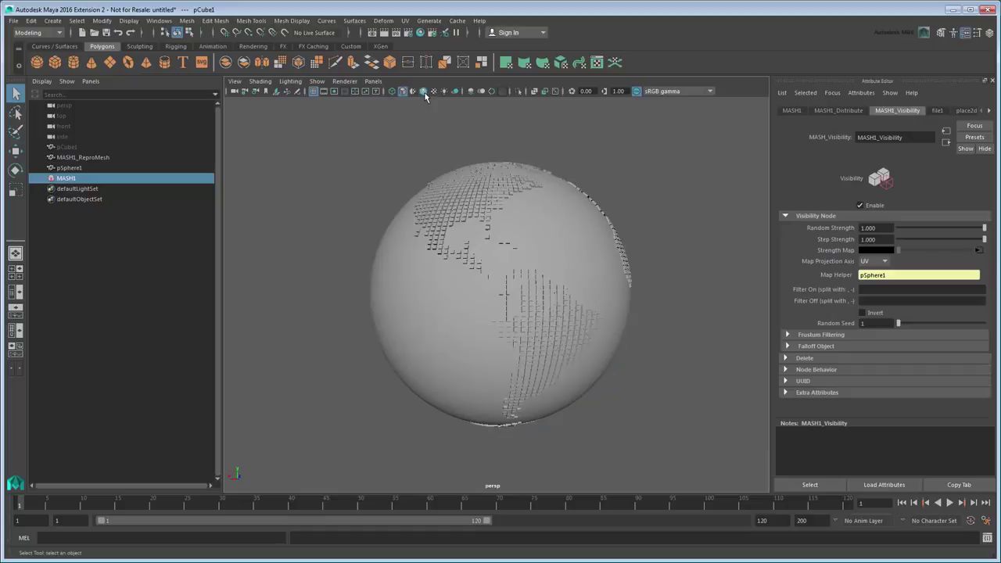
{"action": "left_click", "coordinate": [69, 167]}
{"action": "key", "text": "ctrl+h"}
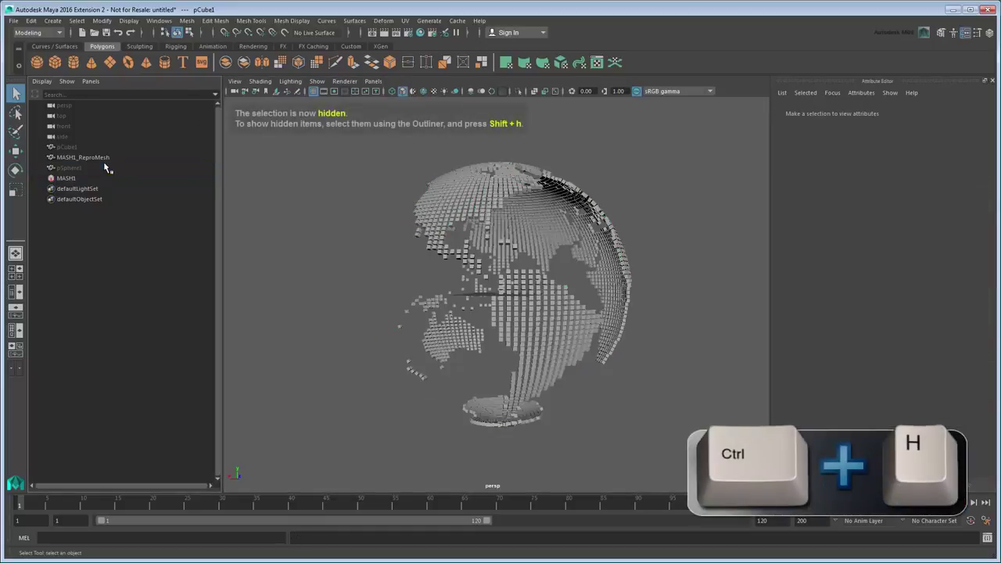
{"action": "left_click_drag", "start_coordinate": [306, 255], "coordinate": [694, 266], "text": "alt"}
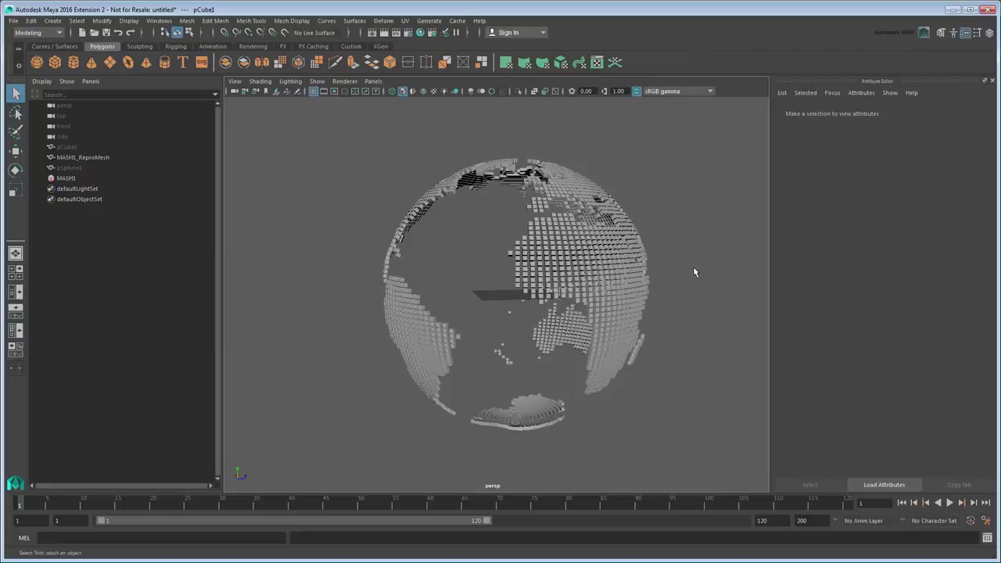
Step: Set the hidden pSphere1's Subdivisions Axis to 200 and Subdivisions Height to 140
{"action": "left_click", "coordinate": [110, 170]}
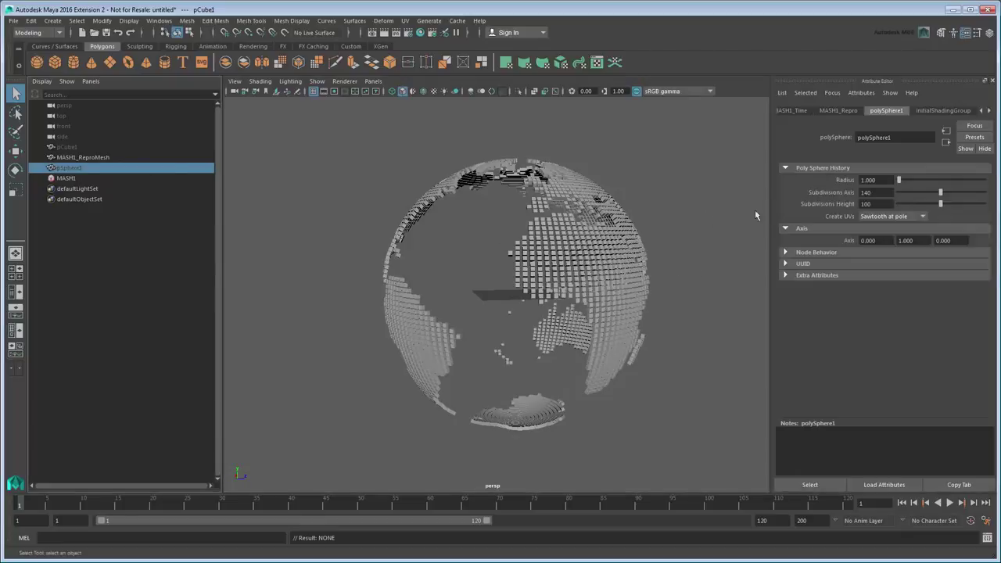
{"action": "double_click", "coordinate": [867, 192]}
{"action": "type", "text": "200"}
{"action": "key", "text": "Tab"}
{"action": "type", "text": "1"}
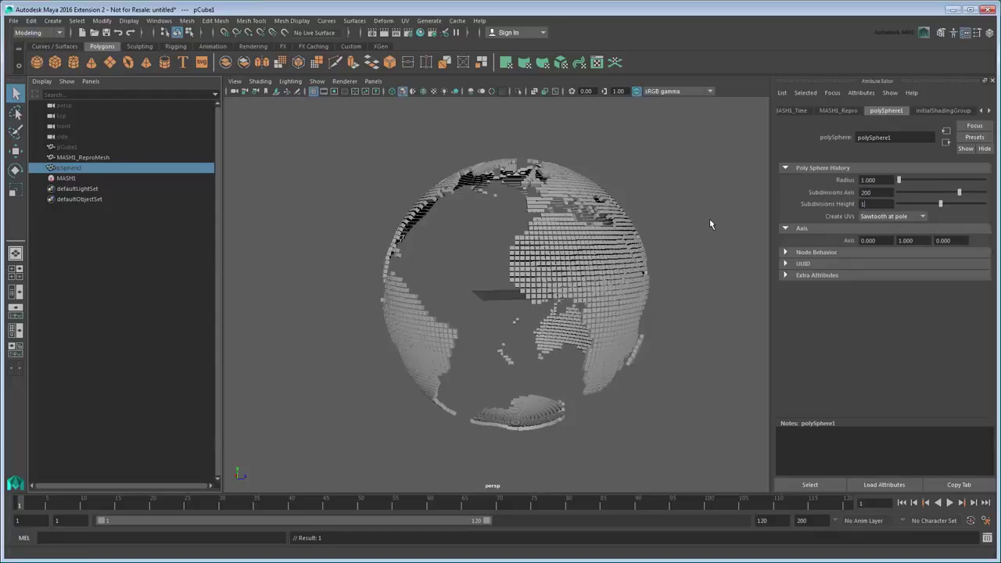
{"action": "type", "text": "40"}
{"action": "key", "text": "Return"}
{"action": "left_click_drag", "start_coordinate": [688, 226], "coordinate": [462, 243], "text": "alt"}
Step: Try out the Random Strength and Step Strength settings of the MASH1_Distribute node, ending with both at 1.000
{"action": "left_click", "coordinate": [73, 179]}
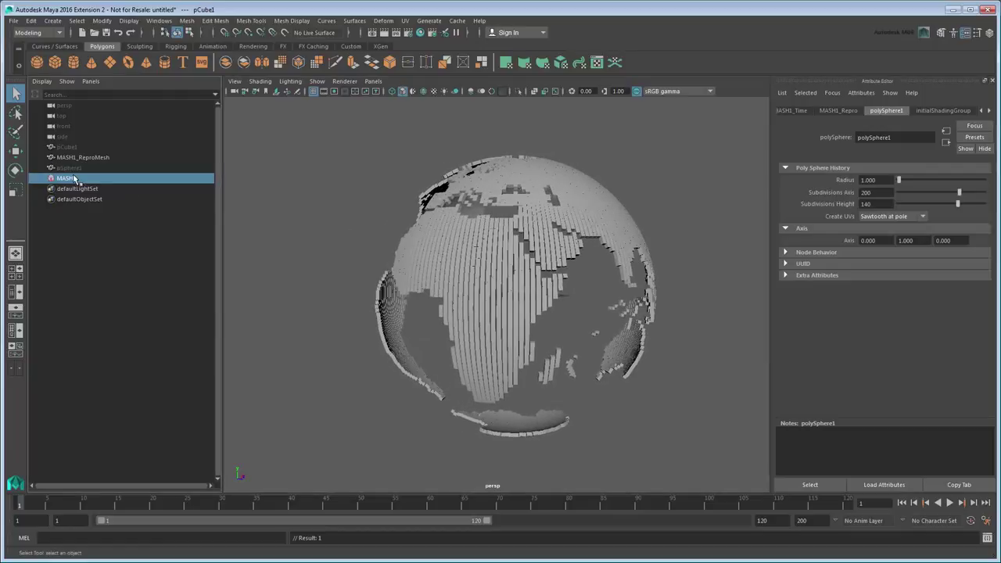
{"action": "left_click", "coordinate": [984, 111]}
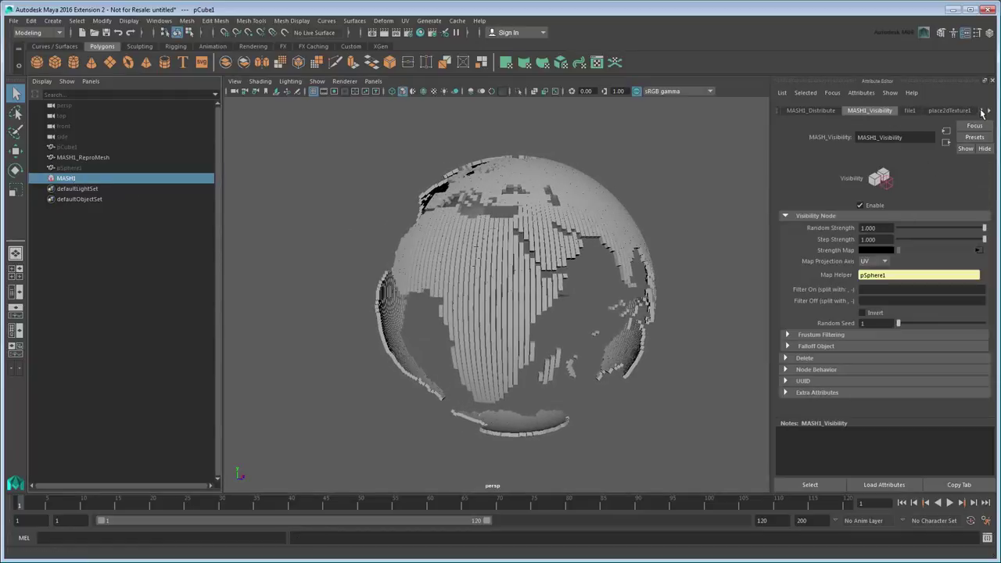
{"action": "left_click", "coordinate": [810, 110]}
{"action": "scroll", "coordinate": [990, 313], "scroll_direction": "down", "scroll_amount": 5}
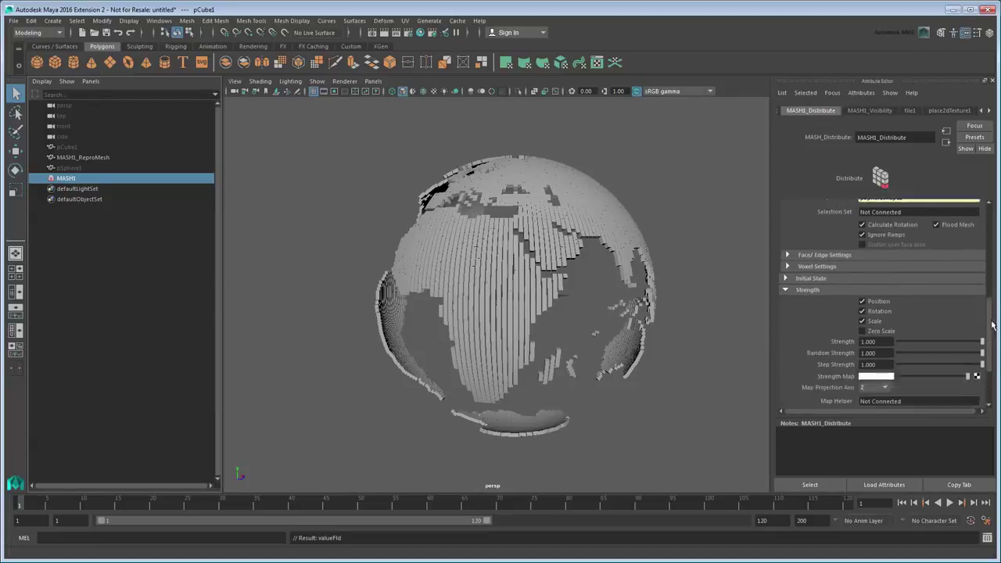
{"action": "scroll", "coordinate": [992, 324], "scroll_direction": "down", "scroll_amount": 3}
{"action": "mouse_move", "coordinate": [982, 273]}
{"action": "left_mouse_down"}
{"action": "mouse_move", "coordinate": [909, 277]}
{"action": "mouse_move", "coordinate": [984, 278]}
{"action": "mouse_move", "coordinate": [950, 286]}
{"action": "mouse_move", "coordinate": [984, 289]}
{"action": "left_mouse_up"}
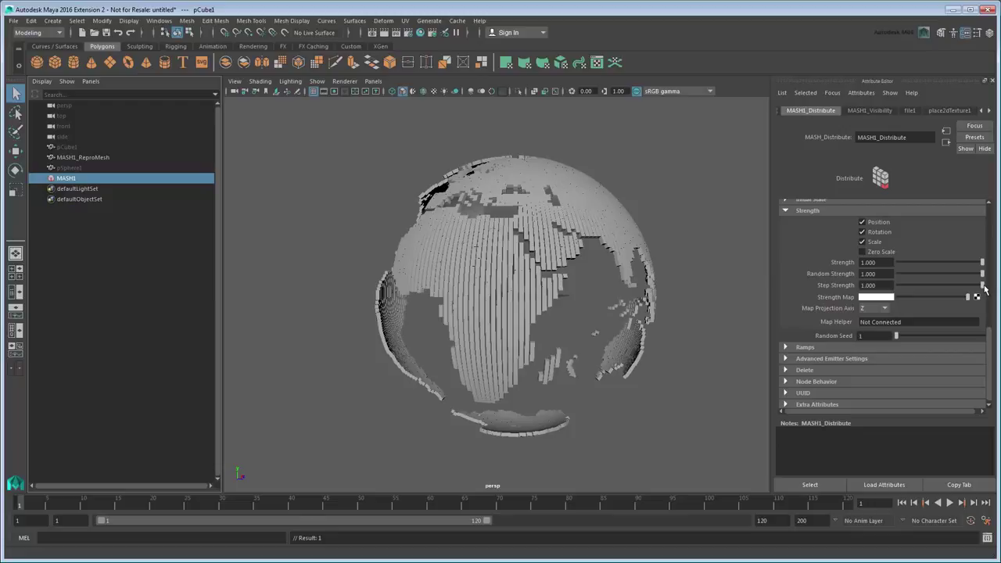